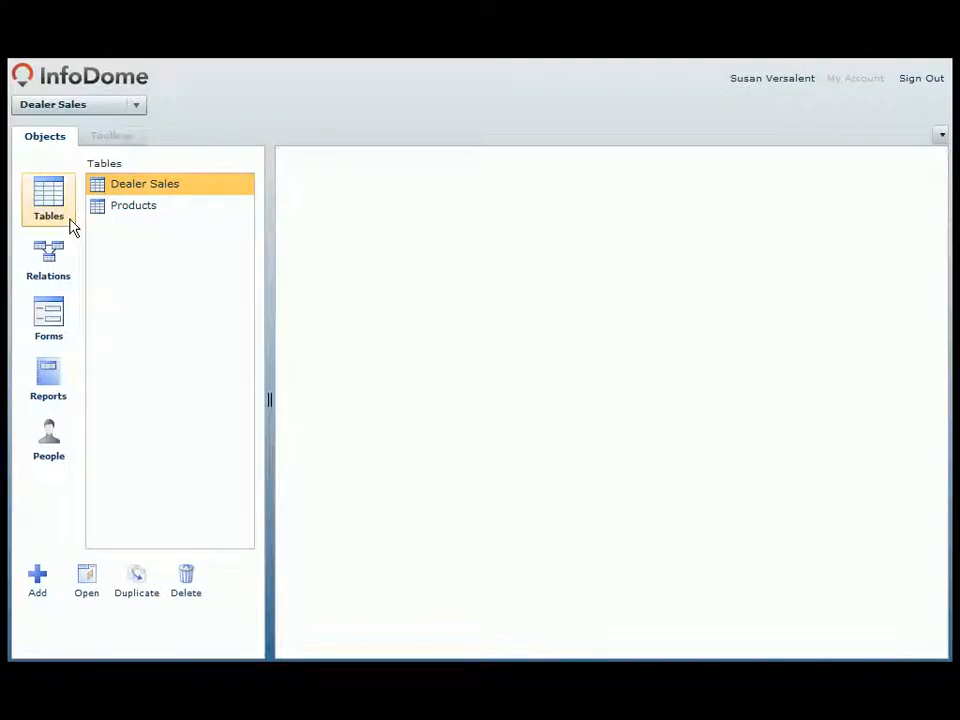
Look through the Dealer Sales database's relations, forms, reports and people lists
left_click(58, 259)
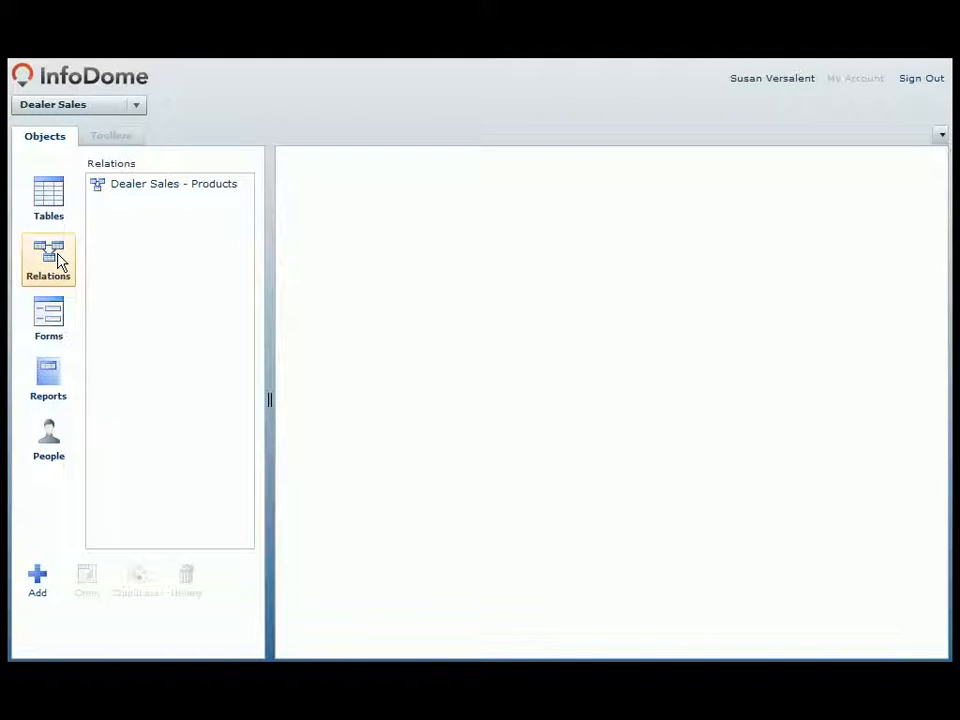
left_click(63, 318)
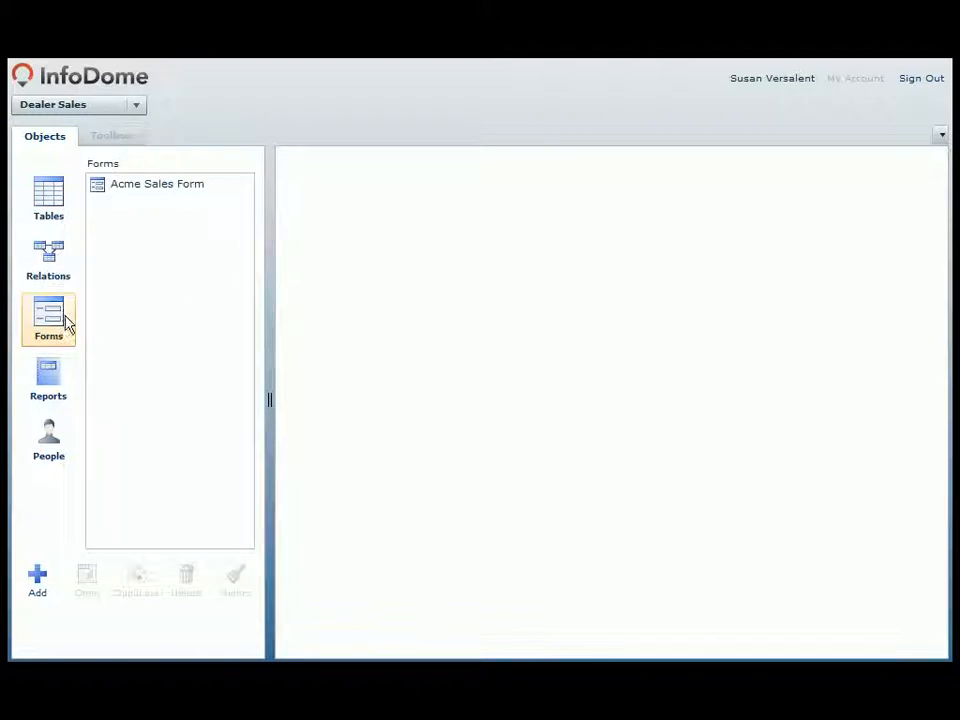
left_click(65, 386)
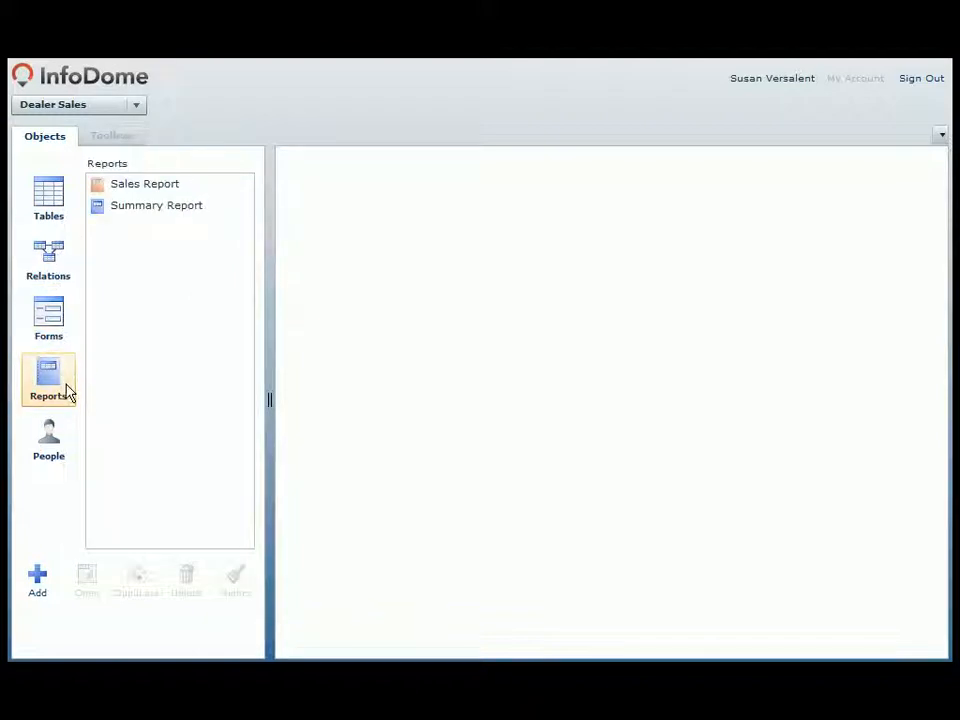
left_click(61, 452)
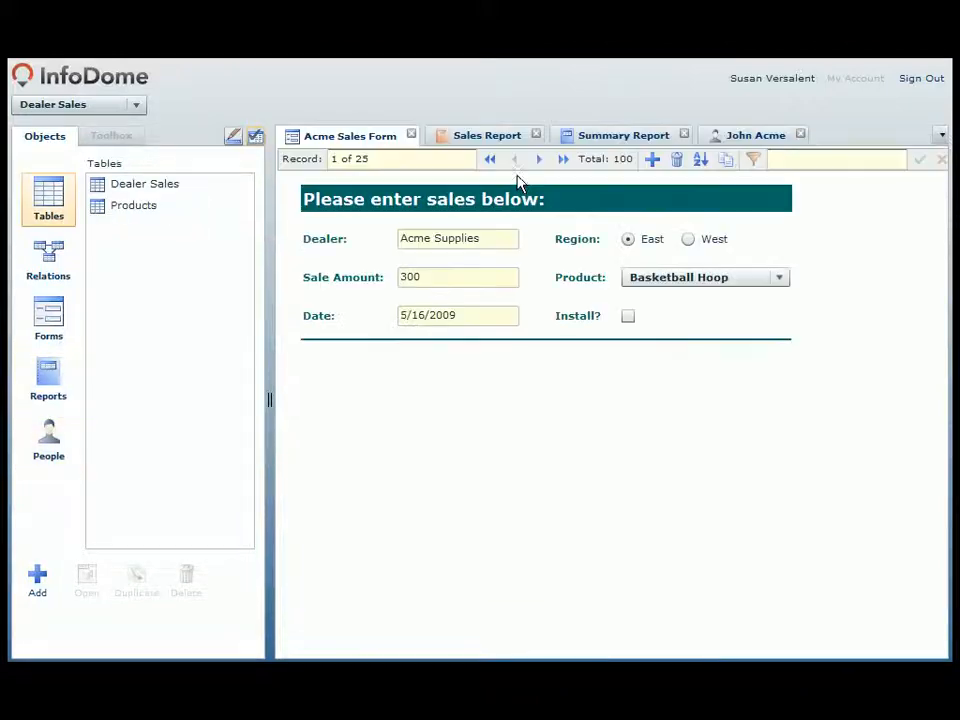
Step through the Acme Sales Form records from the first to the fourth
left_click(541, 160)
left_click(541, 160)
left_click(541, 160)
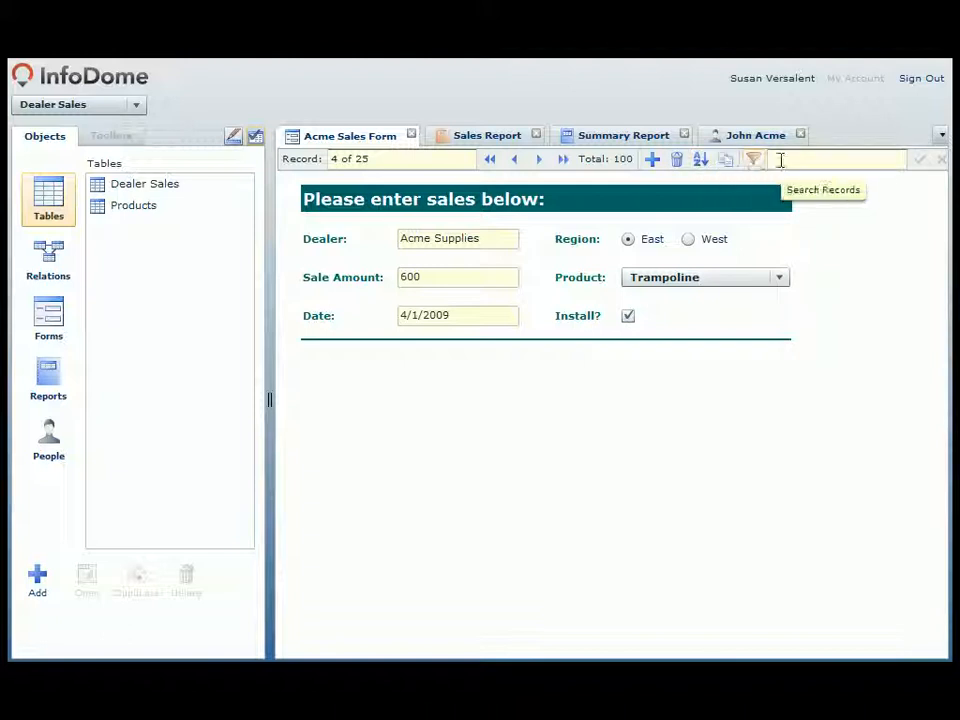
Add a Sum total to the Margin column of the Sales Report
left_click(504, 137)
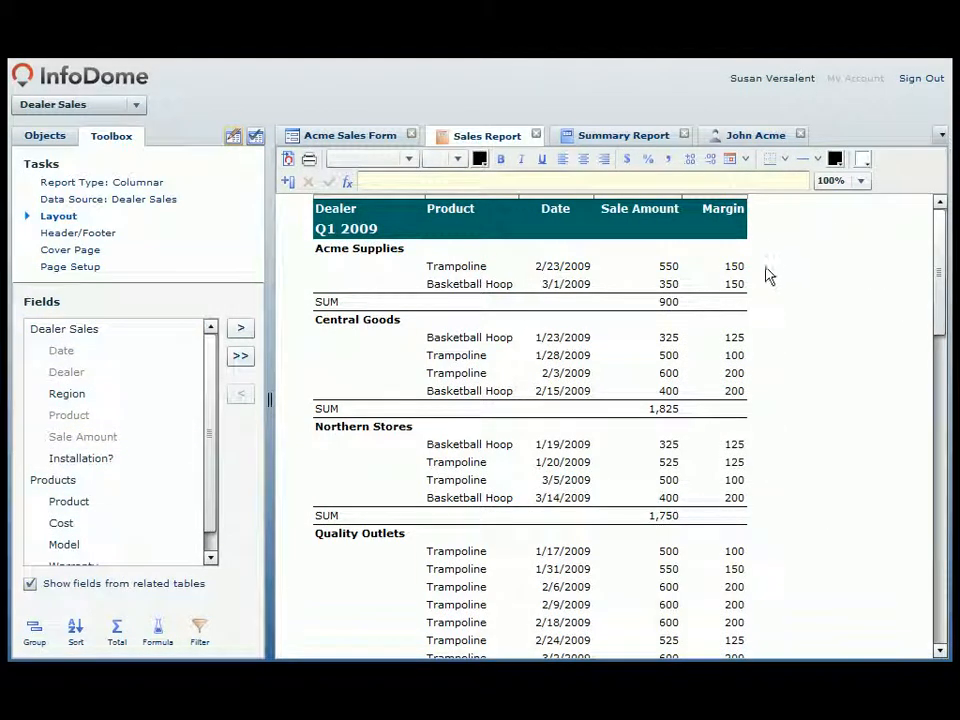
left_click(735, 209)
mouse_move(733, 268)
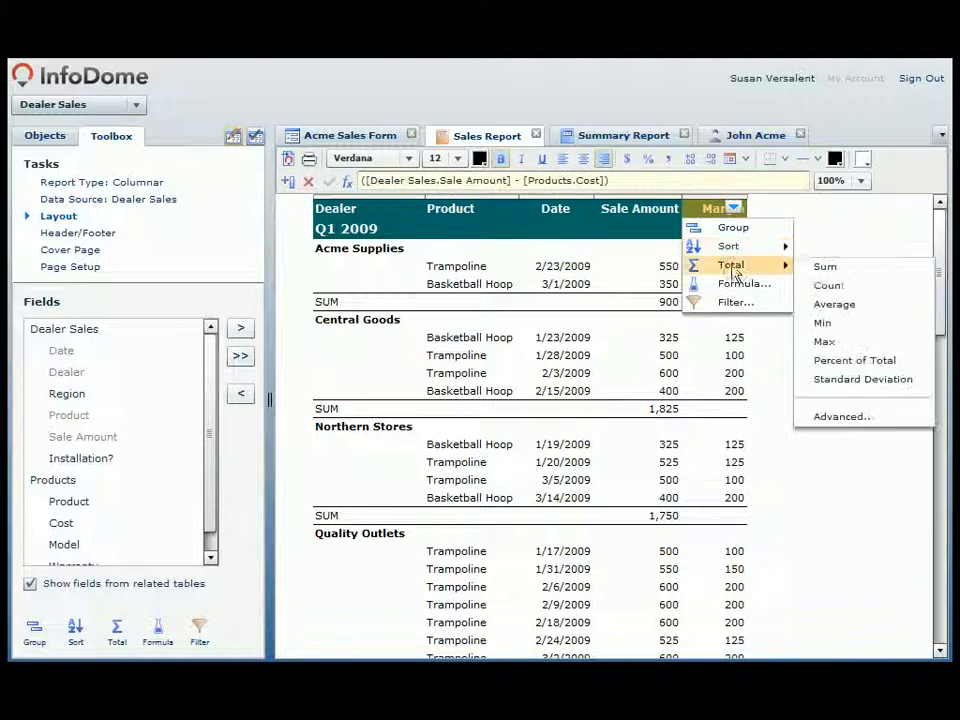
left_click(816, 268)
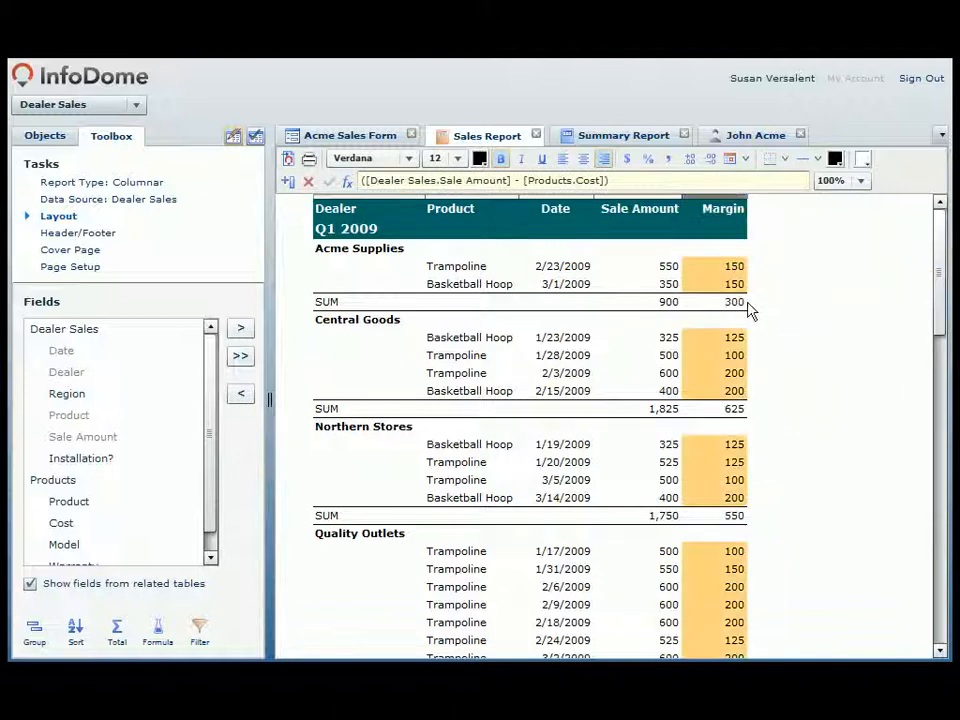
Add the Dealer field beside Date in the Summary Report and change the interval used to group Date
left_click(637, 137)
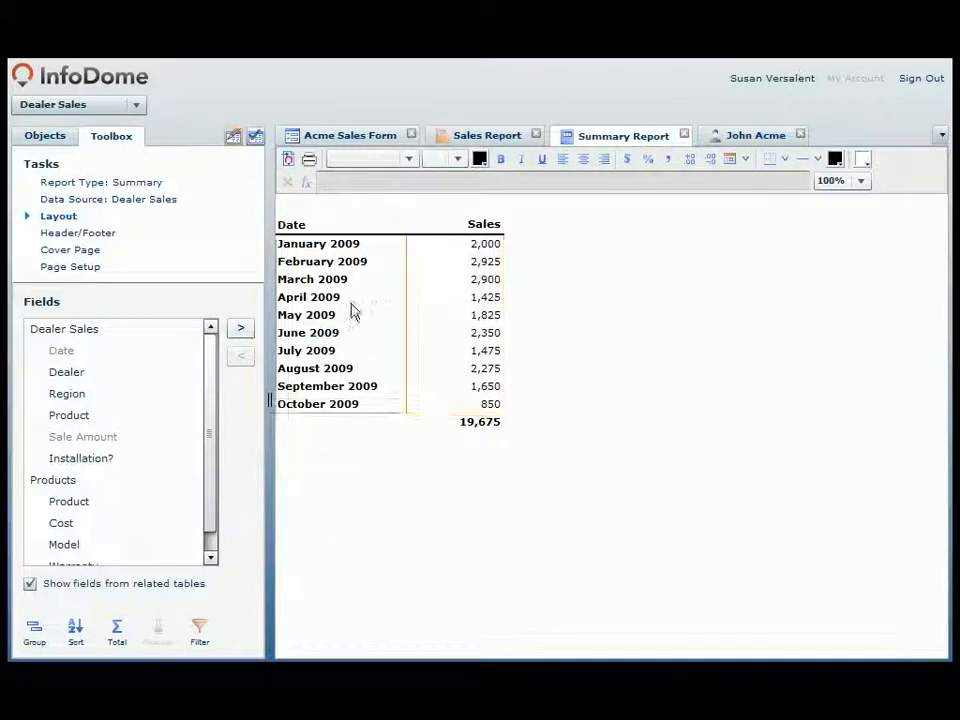
left_click_drag(103, 377, 399, 317)
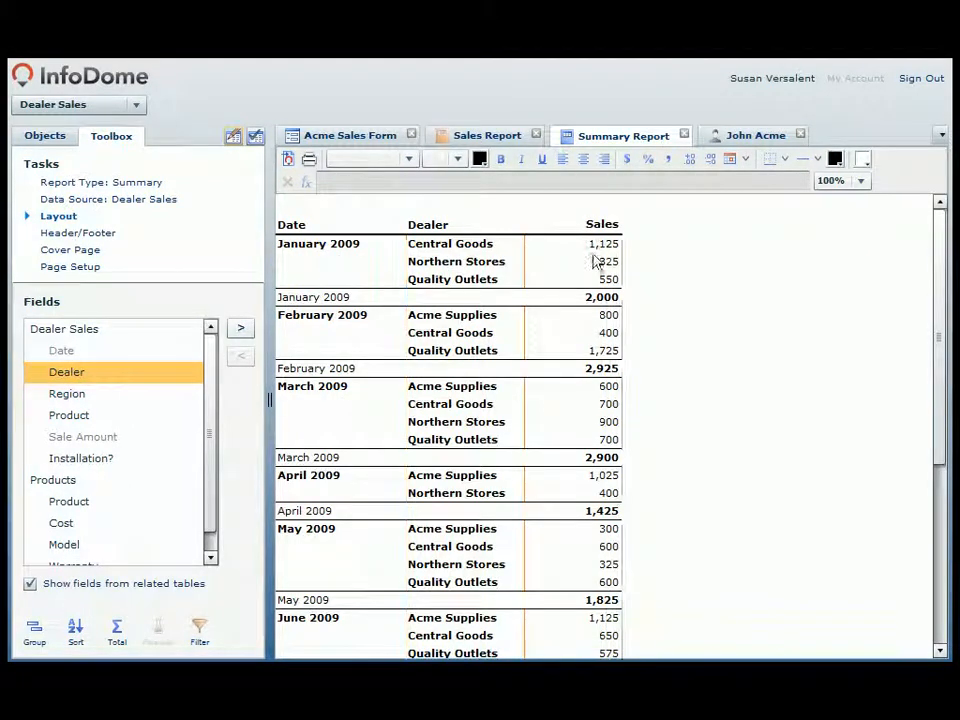
left_click(393, 205)
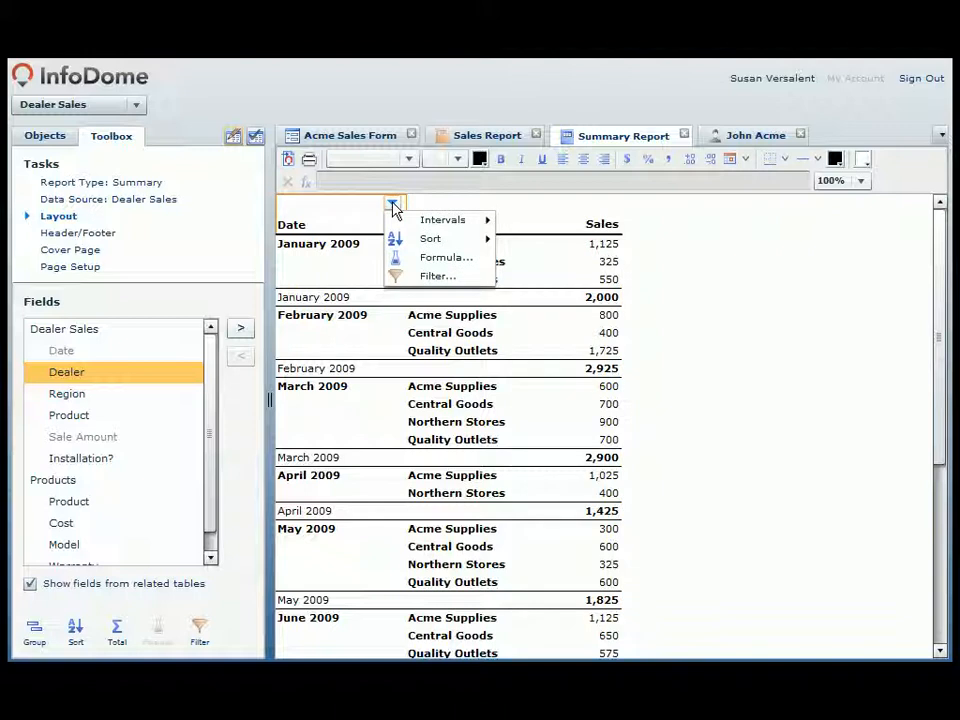
mouse_move(474, 223)
left_click(536, 262)
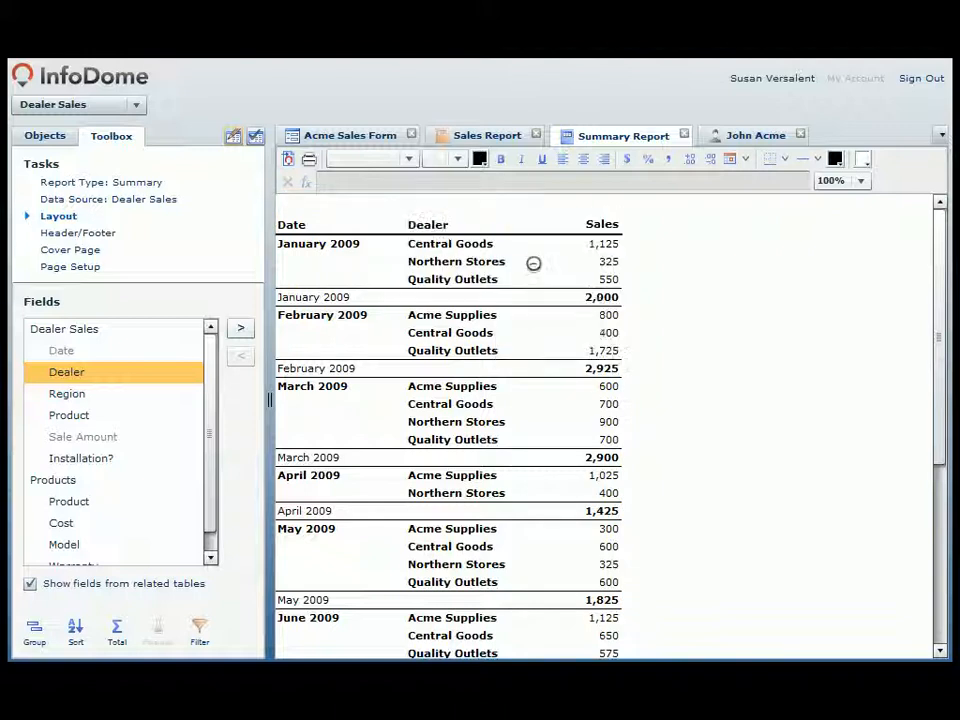
Grant the Acme user Add and Delete rights on all form records, and check the other rights categories
left_click(738, 138)
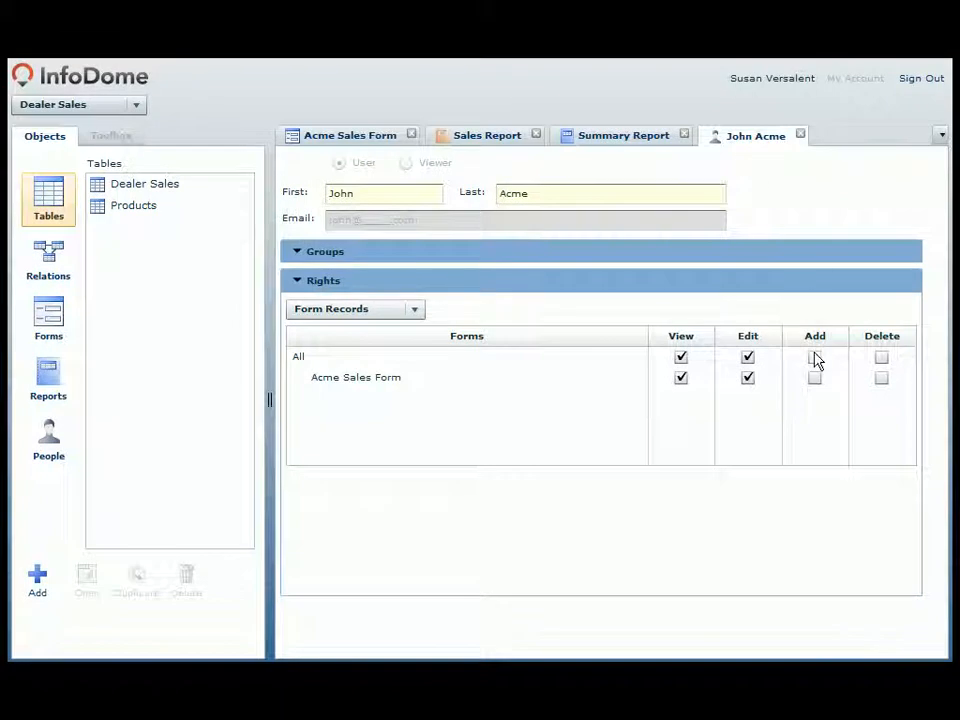
left_click(881, 362)
left_click(414, 309)
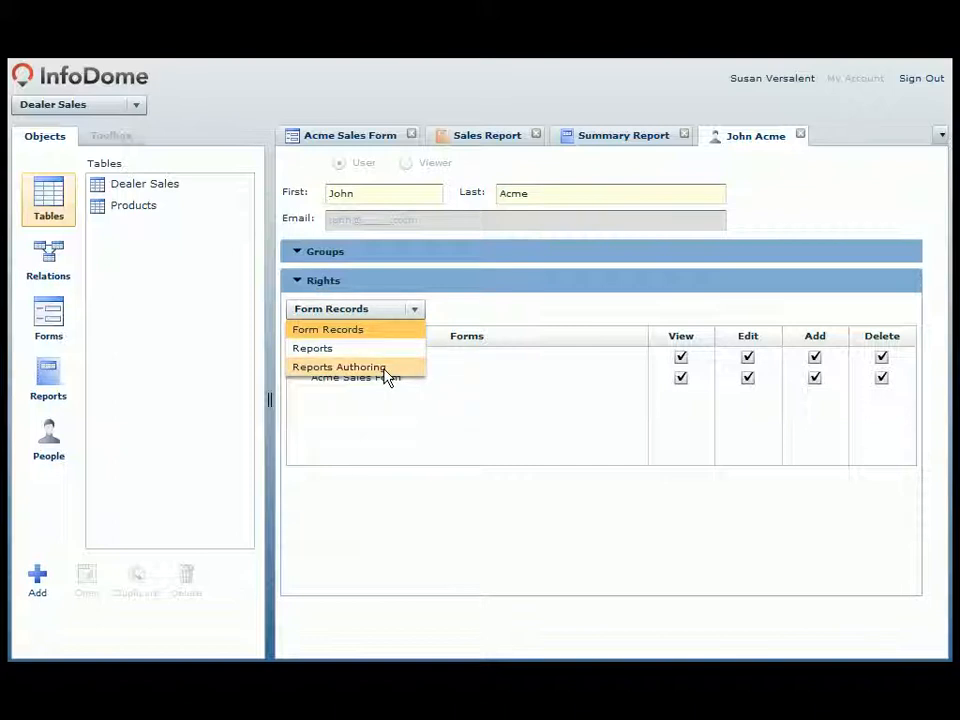
left_click(400, 104)
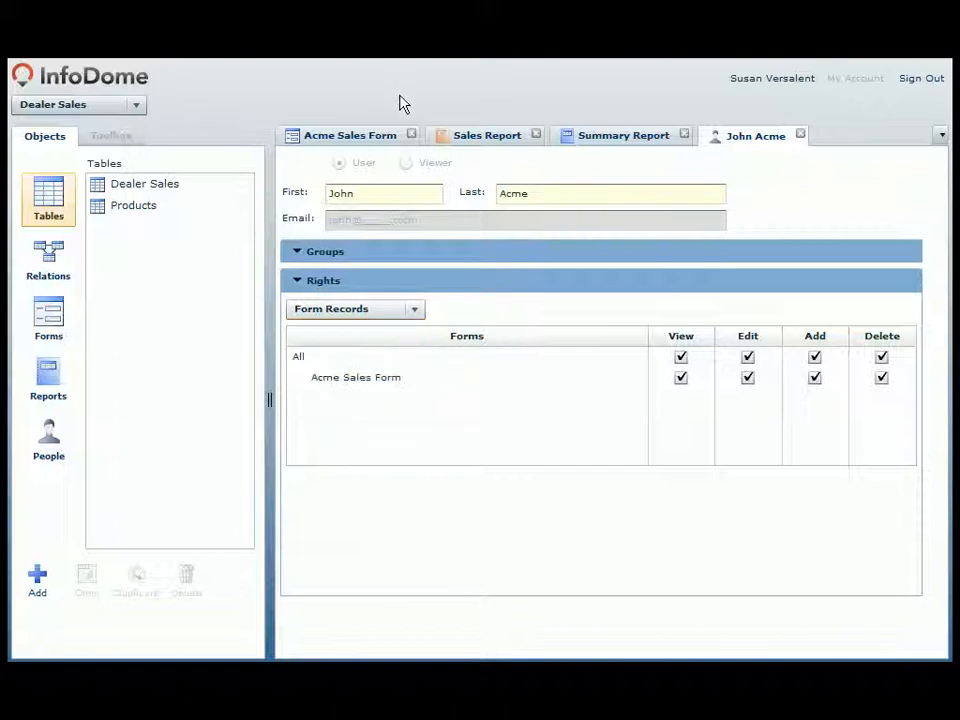
Start a new database by importing and name it Dealer Sales Demo
left_click(136, 106)
left_click(123, 126)
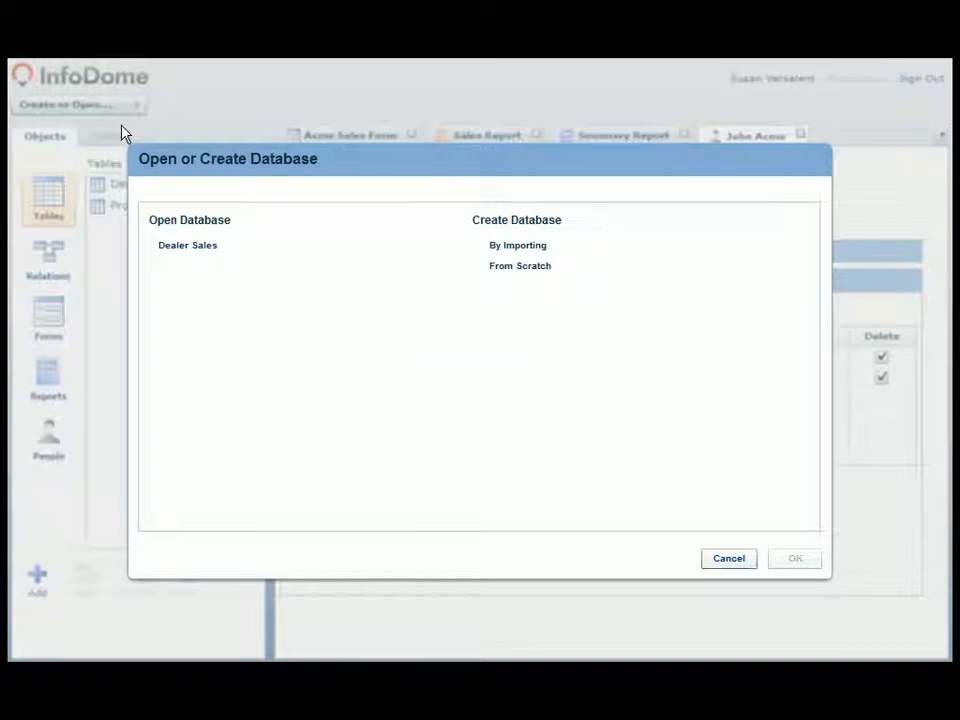
left_click(500, 255)
type("Dealer Sales Demo")
key("Return")
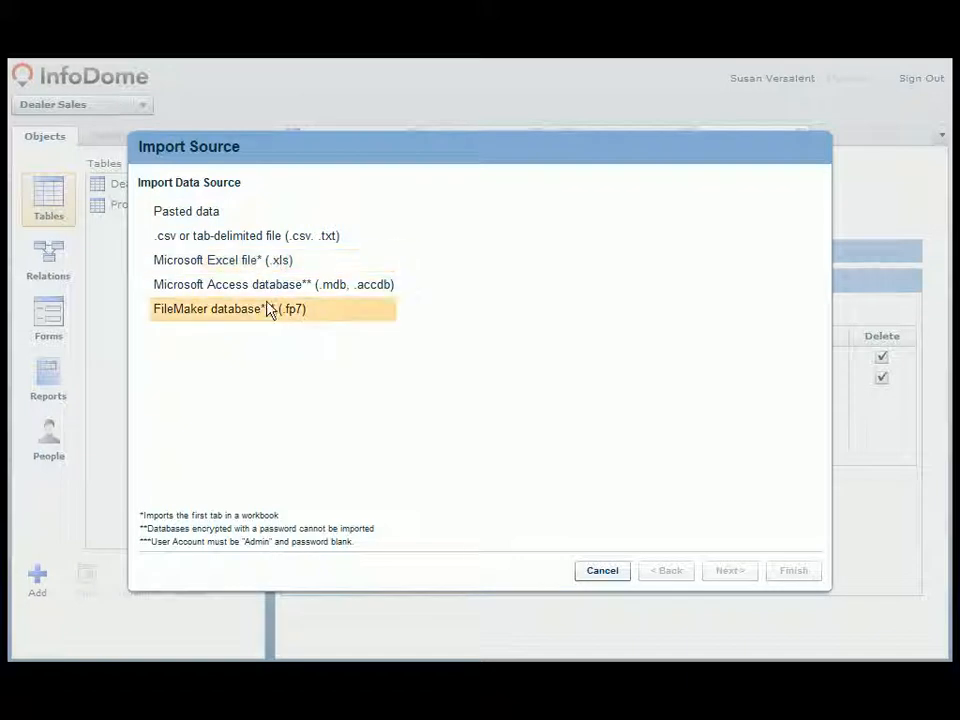
Import the Dealer Sales Excel file into the new database, view the table's records, and close the table
left_click(283, 262)
left_click(586, 256)
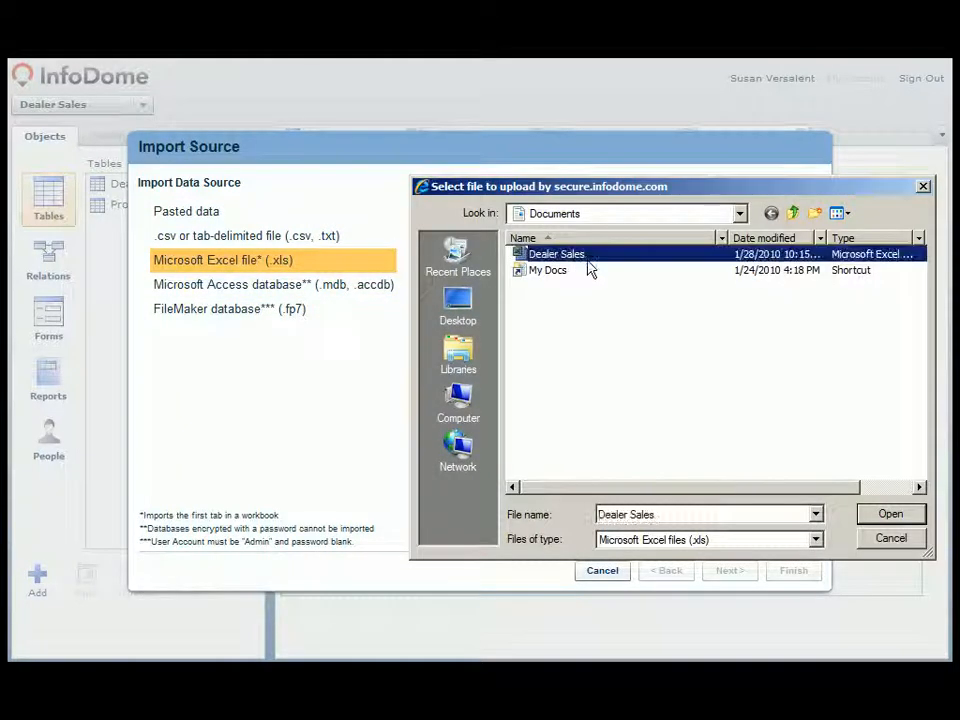
left_click(864, 508)
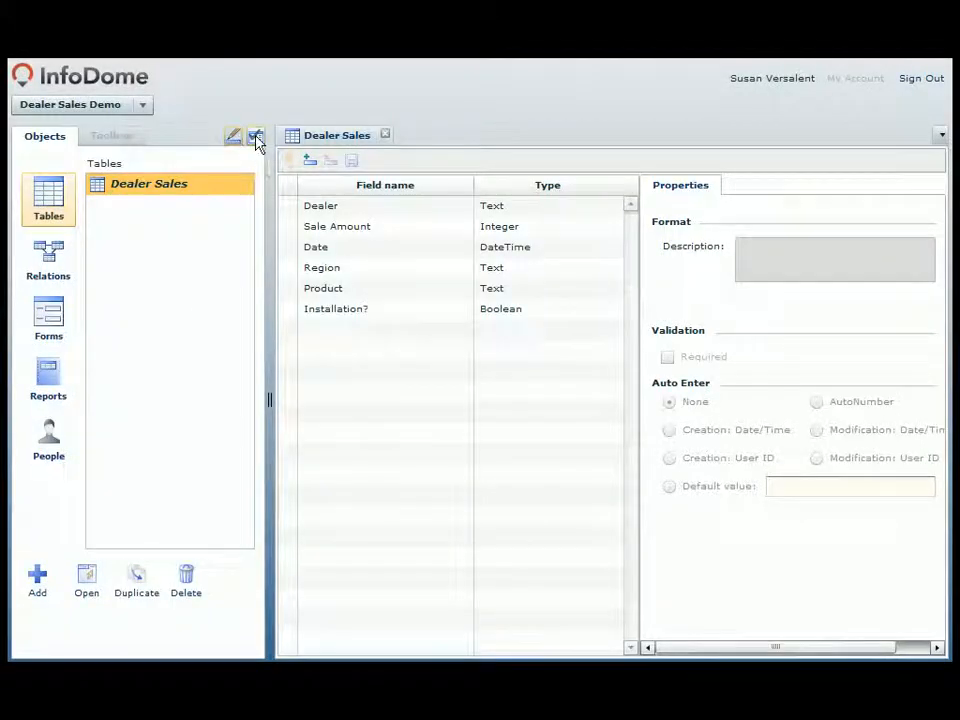
left_click(256, 139)
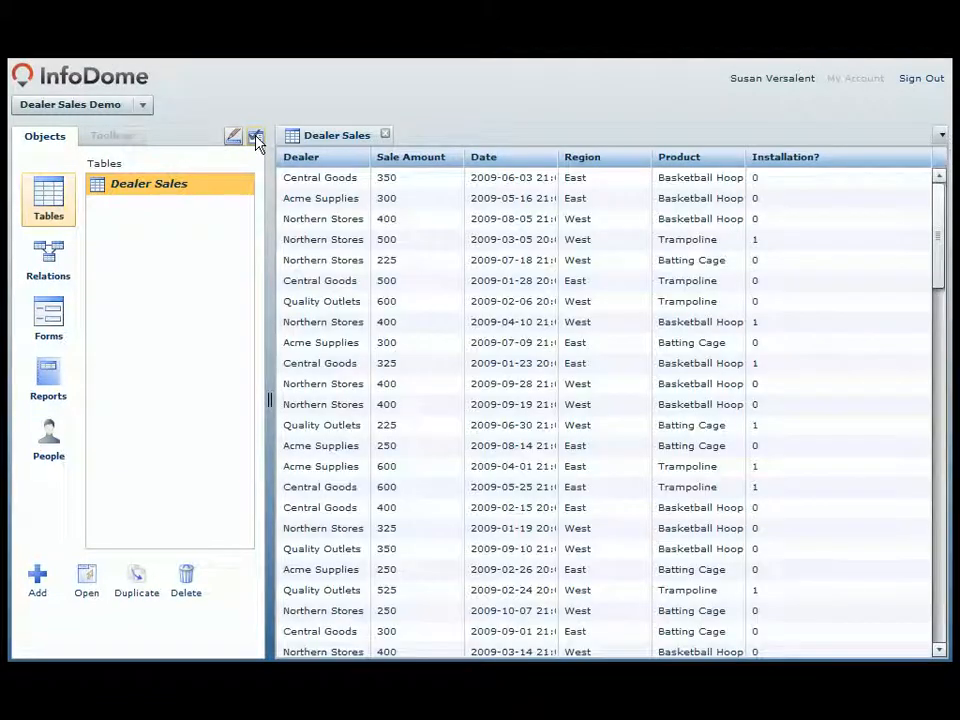
left_click(385, 134)
Add a Products table by importing pasted data with Product, Cost, Model and Warranty columns, and close its record view
left_click(37, 576)
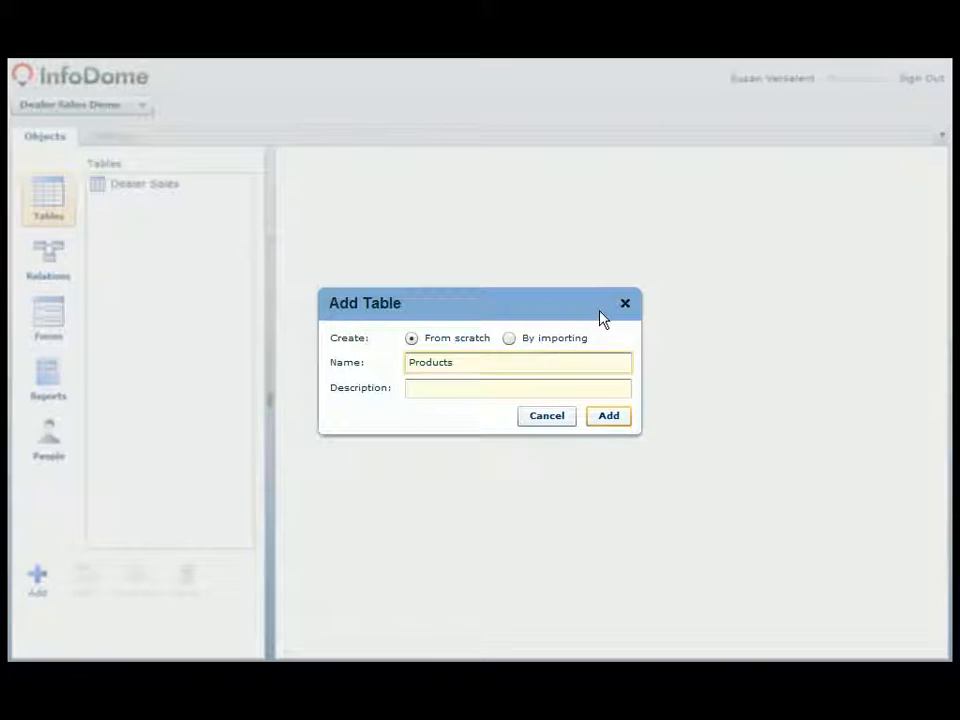
left_click(553, 340)
left_click(601, 420)
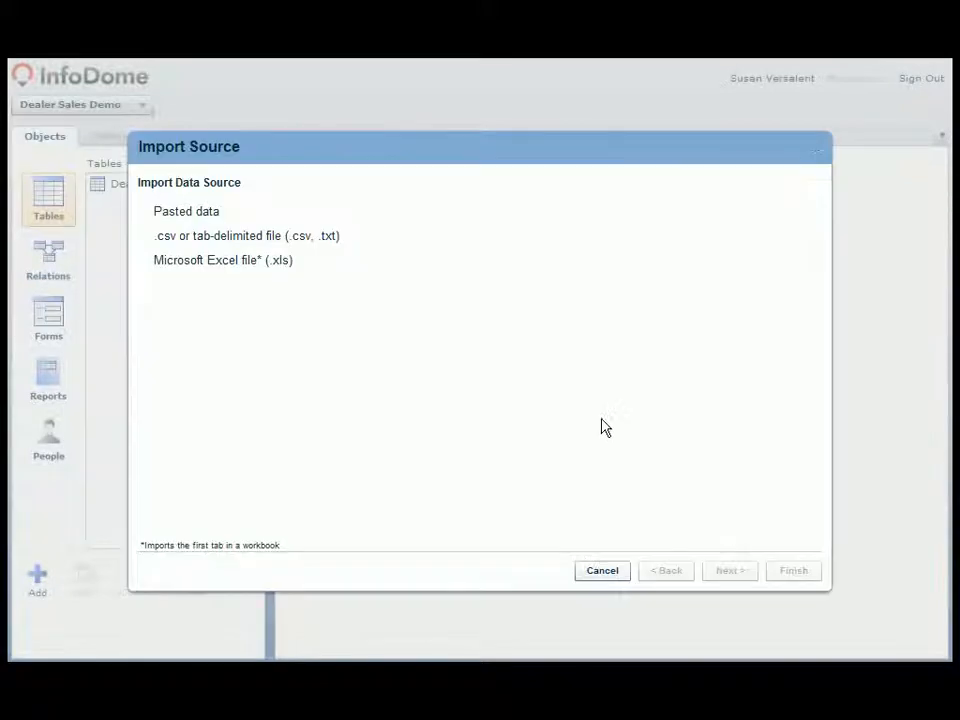
left_click(224, 221)
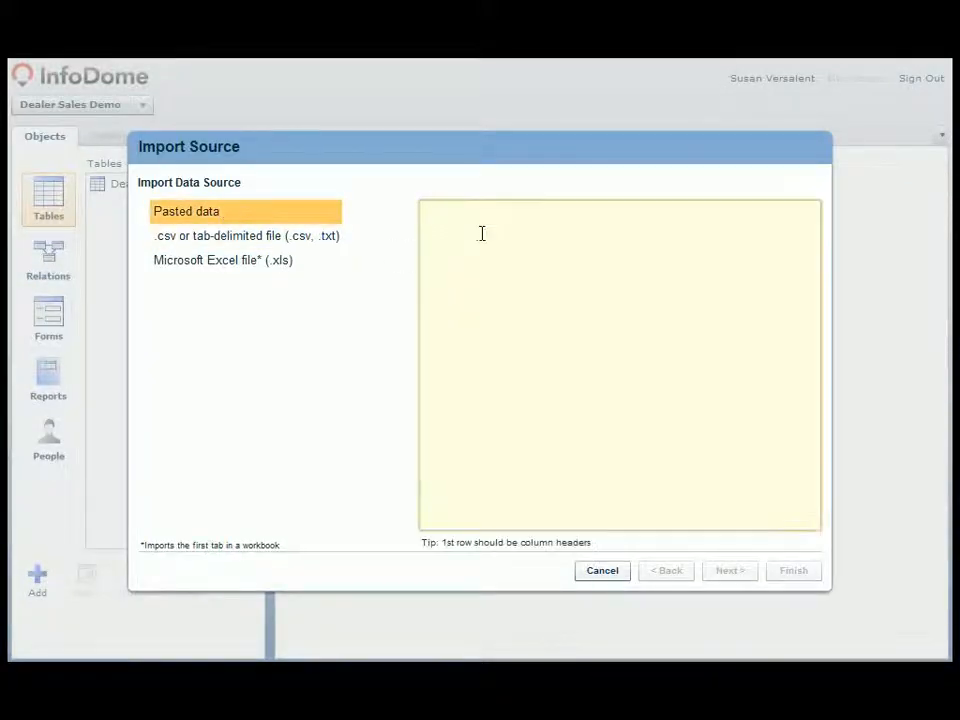
right_click(519, 232)
left_click(538, 268)
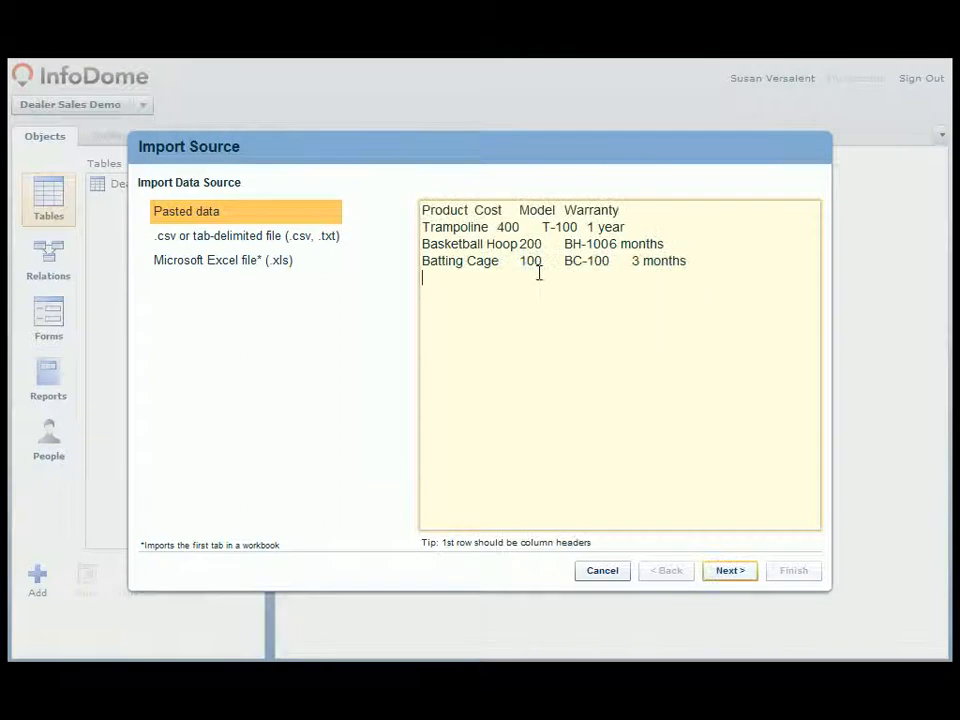
left_click(741, 572)
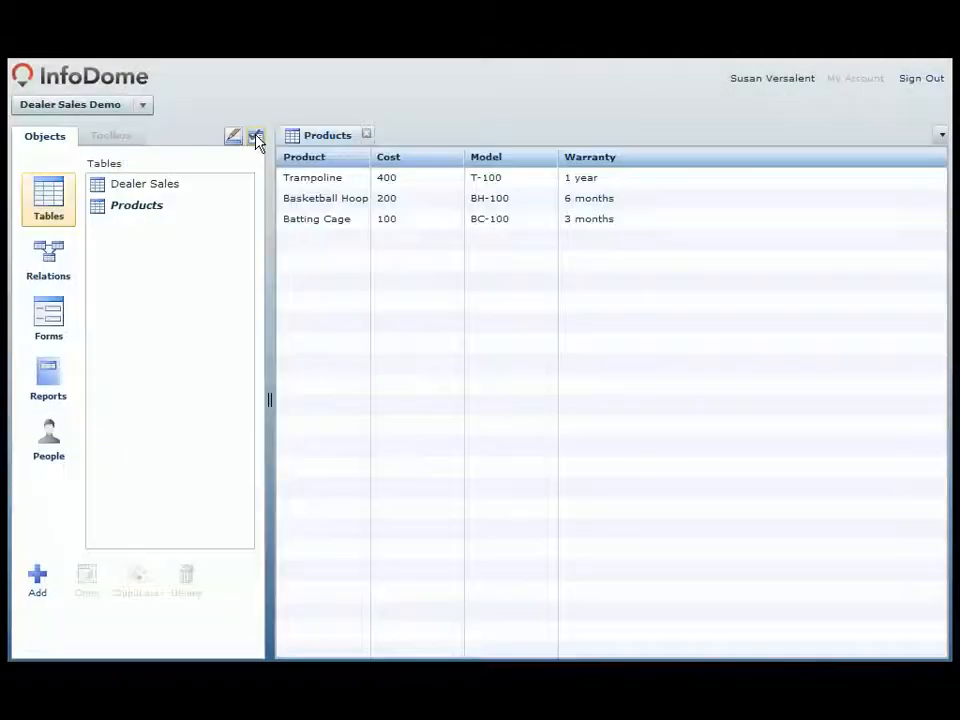
left_click(365, 137)
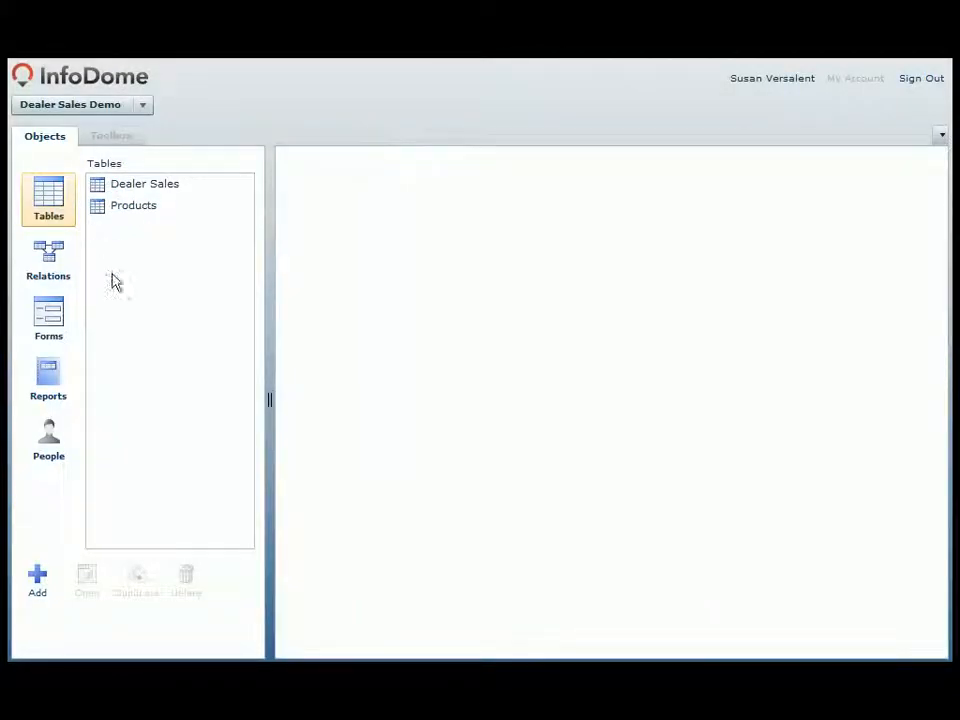
Create a detail form named Acme Sales Form based on the Dealer Sales table
left_click(48, 318)
left_click(36, 580)
type("Acme Sales Form")
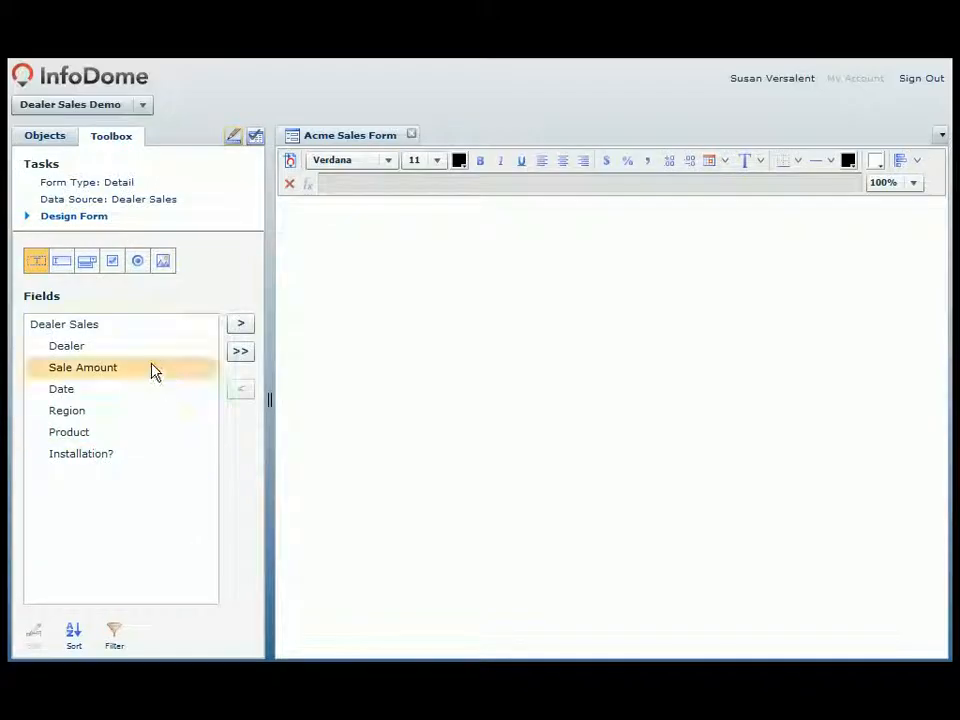
Add the Dealer, Sale Amount and Date fields to the form and shift them slightly inward from the form's corner
left_click(113, 350)
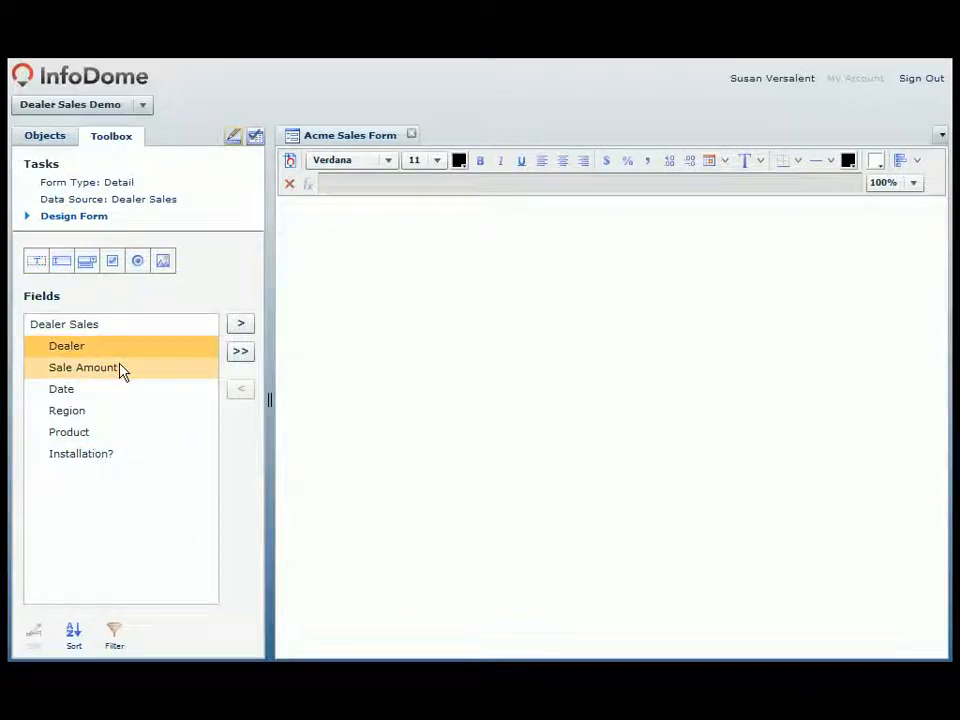
left_click(118, 367, "ctrl")
left_click(99, 389, "ctrl")
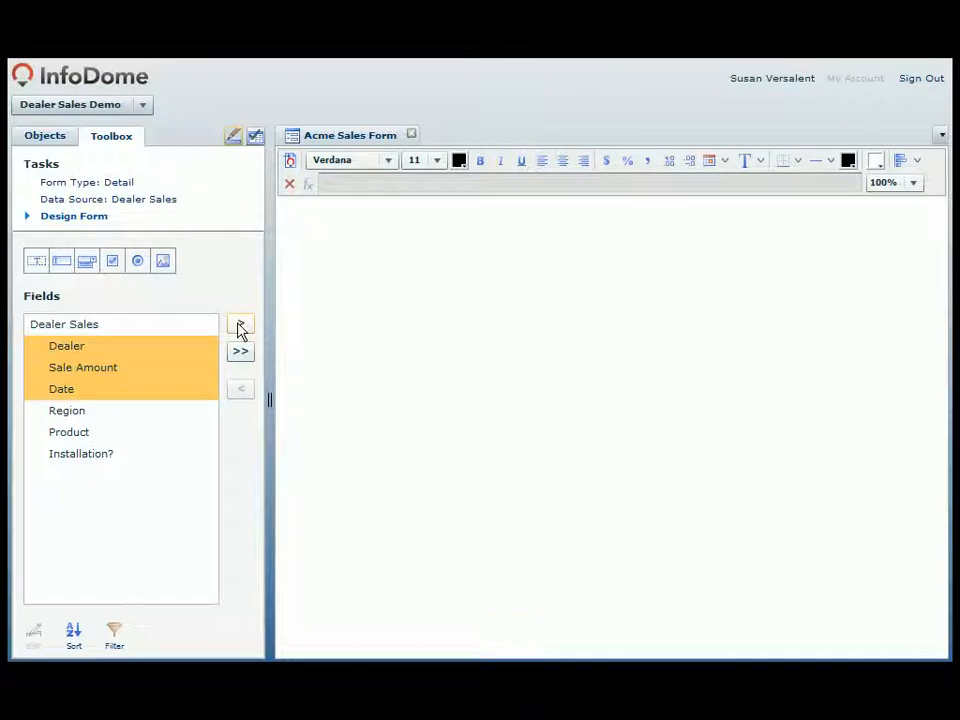
left_click(240, 324)
left_click_drag(466, 226, 489, 244)
Place a combobox beside the Dealer field, sourced from Product in the Products table and stored in the Dealer Sales Product field
left_click(87, 261)
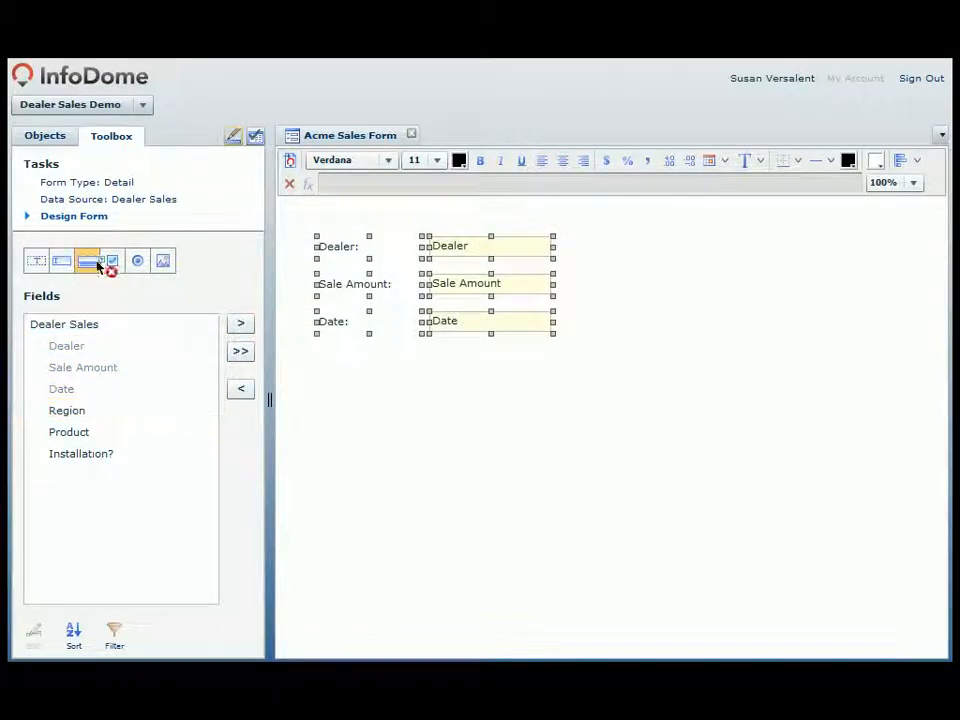
left_click(573, 245)
left_click(343, 297)
left_click(538, 384)
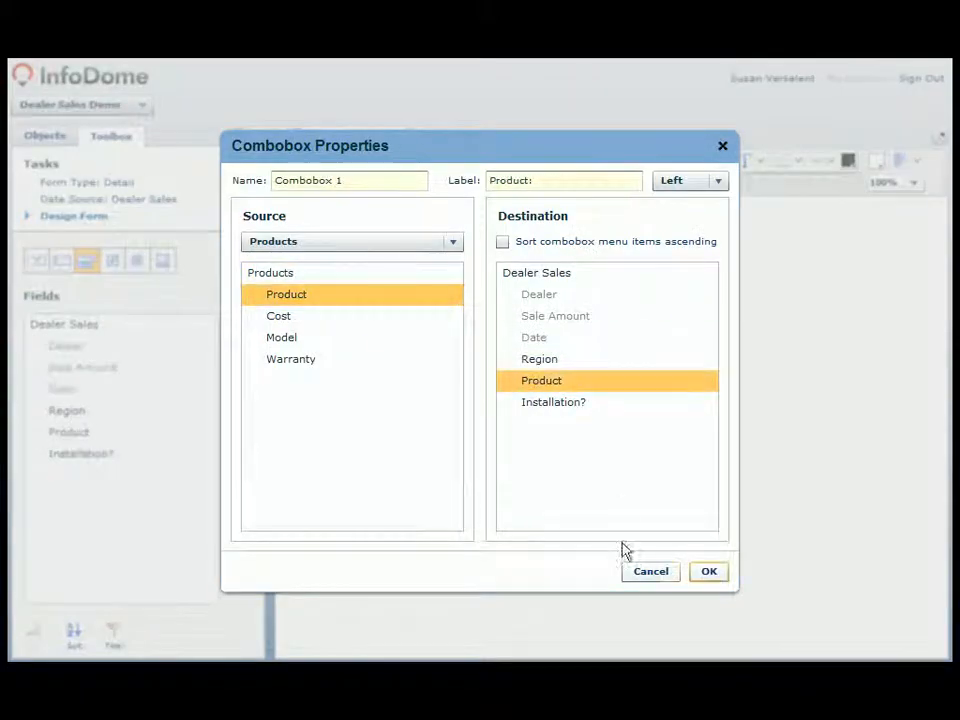
left_click(709, 572)
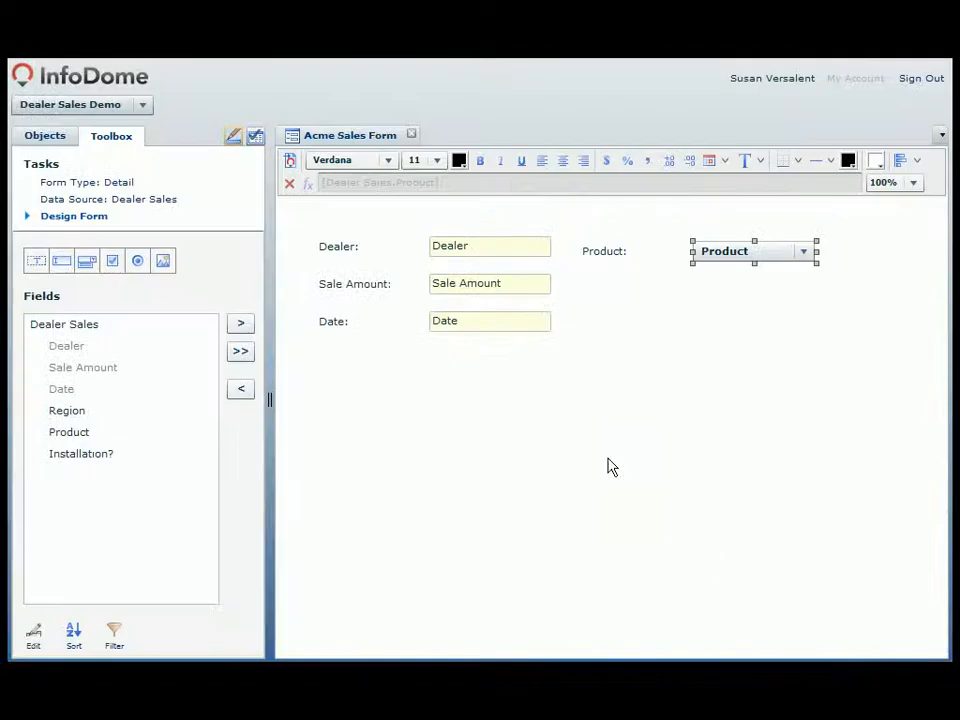
Place a horizontal radio button group below the Product combobox with labels East and West, stored in the Region field
left_click(136, 262)
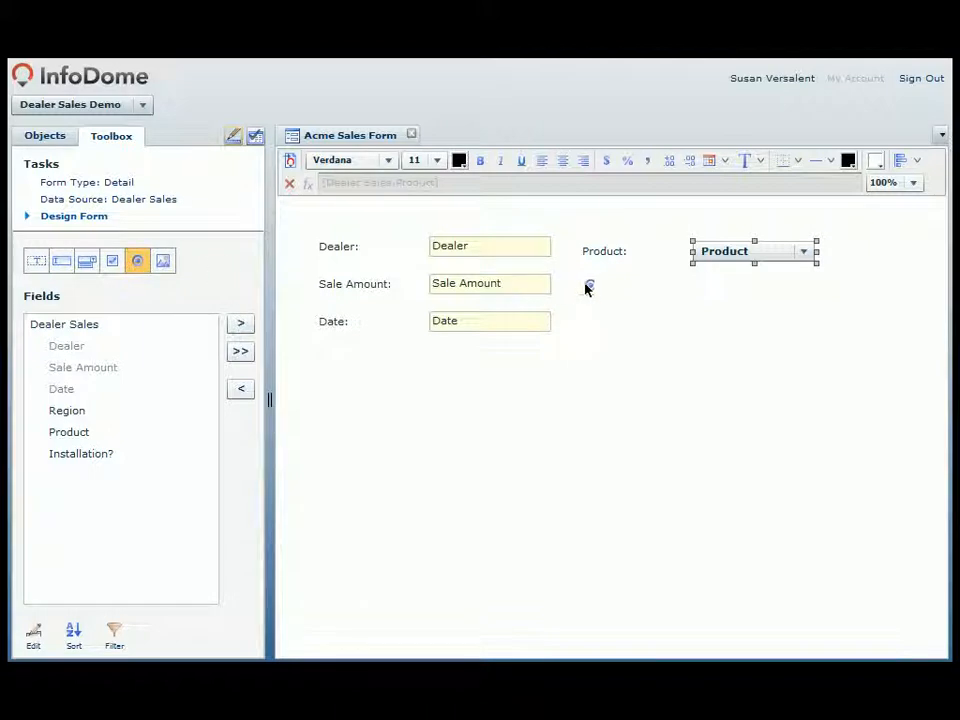
left_click(588, 285)
type("East")
key("Return")
type("West")
left_click(555, 333)
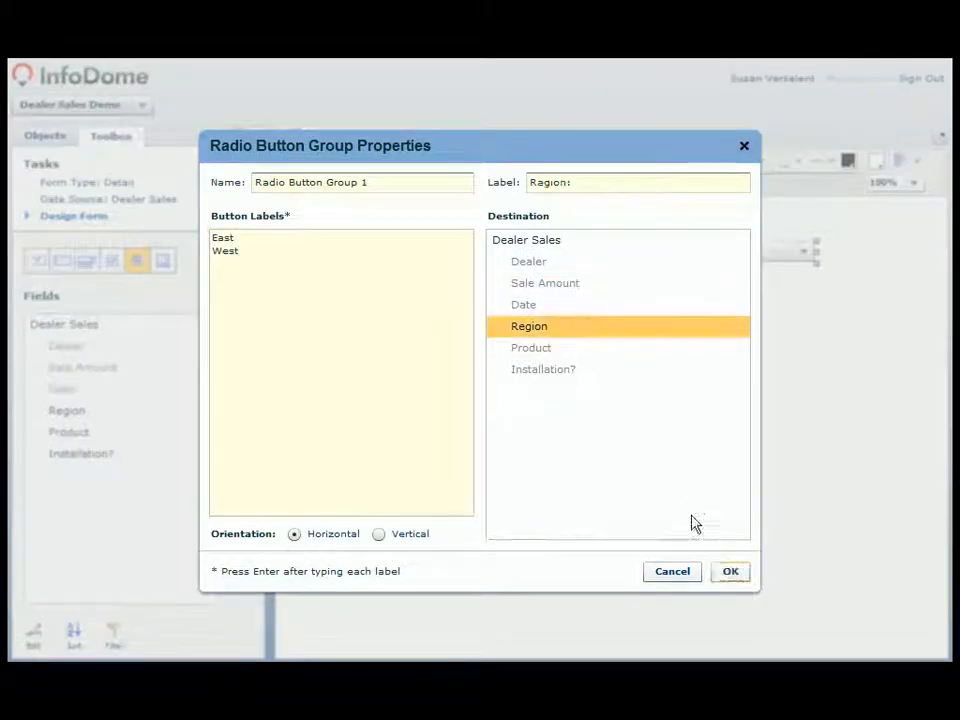
left_click(726, 573)
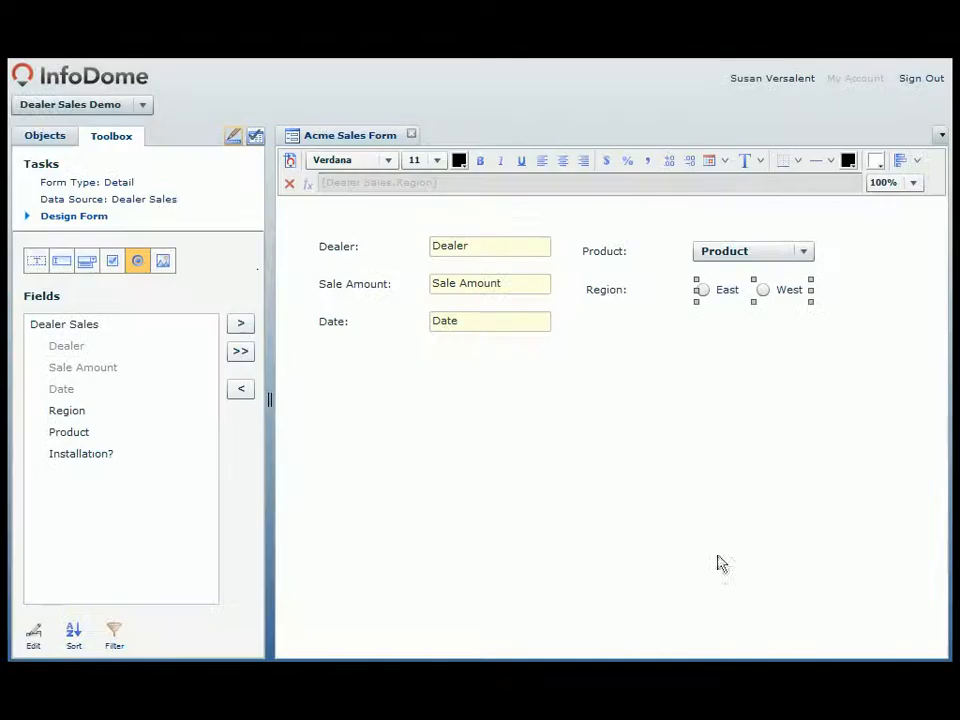
Place a checkbox below the Region radio buttons, labelled Installation? and stored in the Dealer Sales Installation? field
left_click(112, 264)
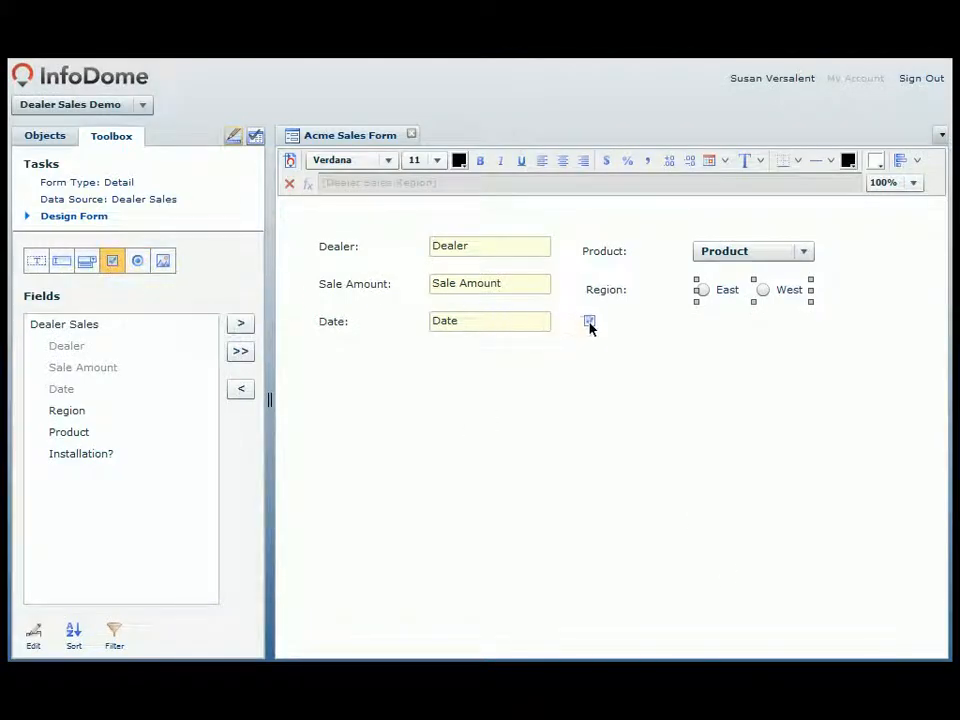
left_click(588, 324)
left_click(443, 418)
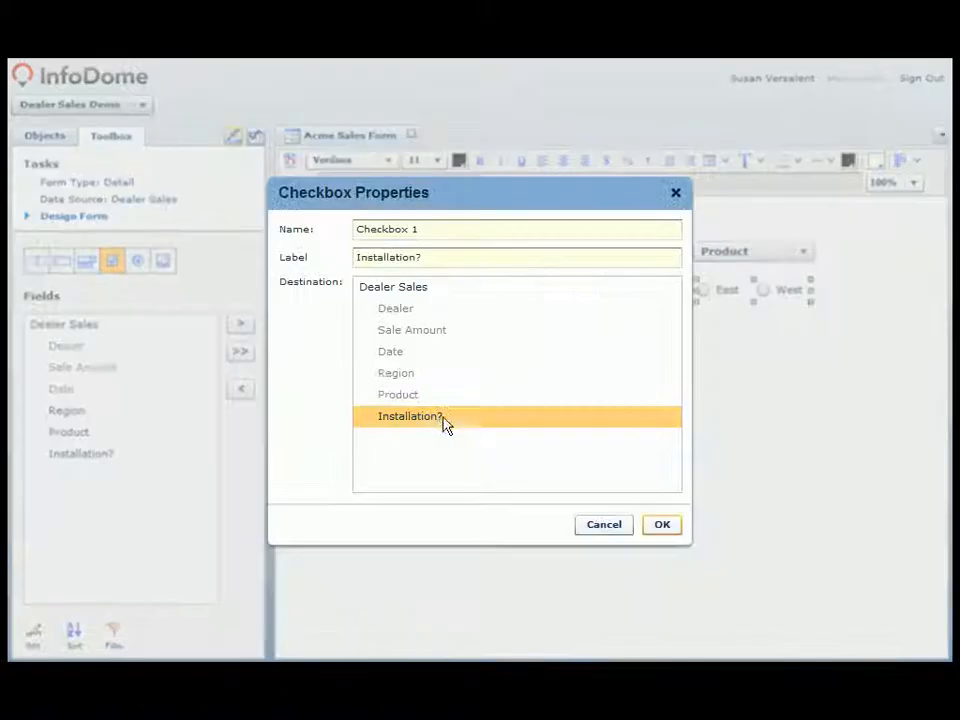
left_click(661, 526)
left_click_drag(609, 341, 603, 326)
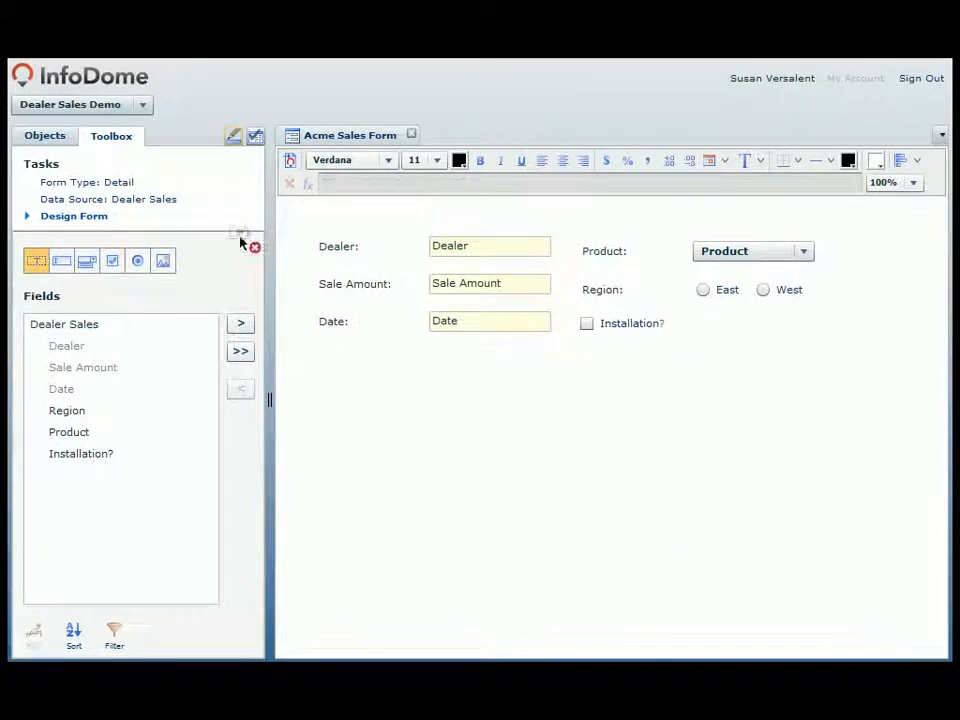
Add a text label reading "Please enter your sales below:" just above the Dealer field as the form's heading
left_click(302, 219)
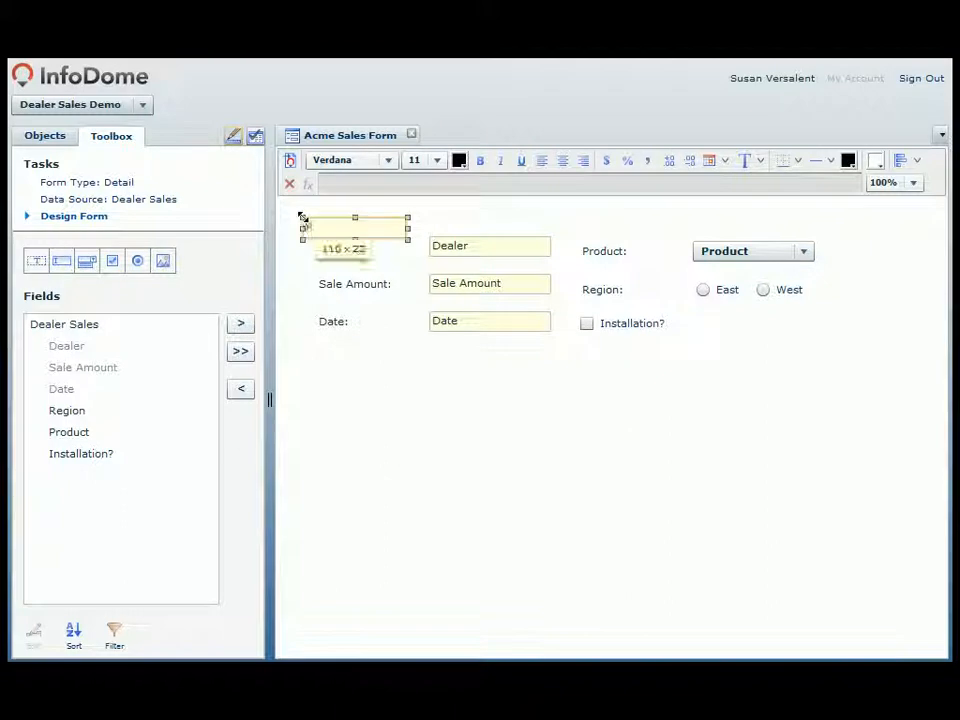
type("Please enter your sales below:")
key("Return")
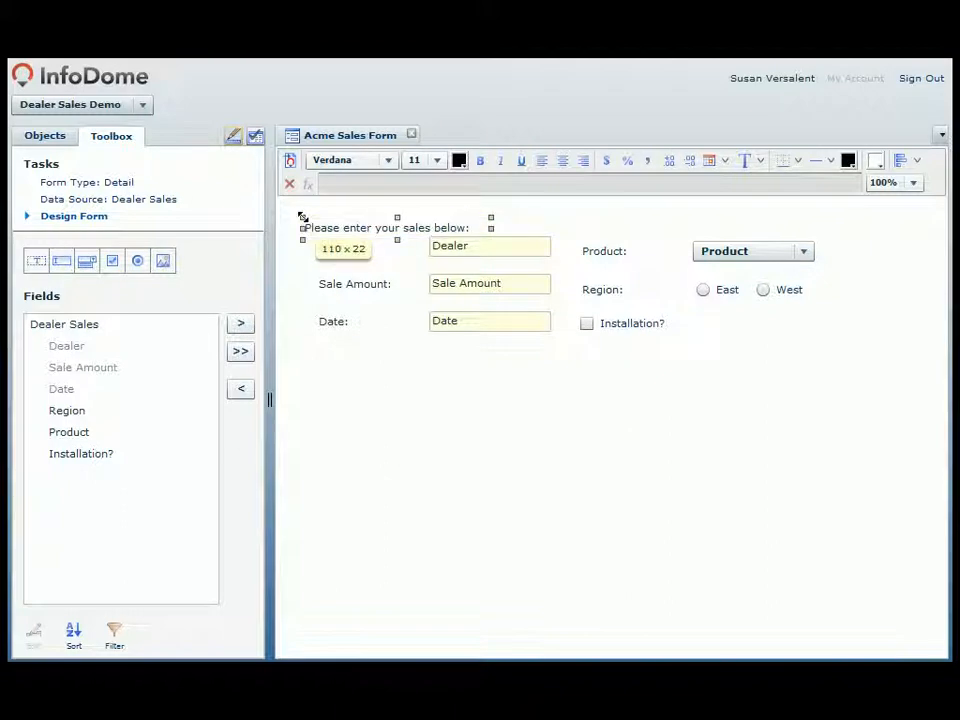
left_click_drag(330, 231, 327, 220)
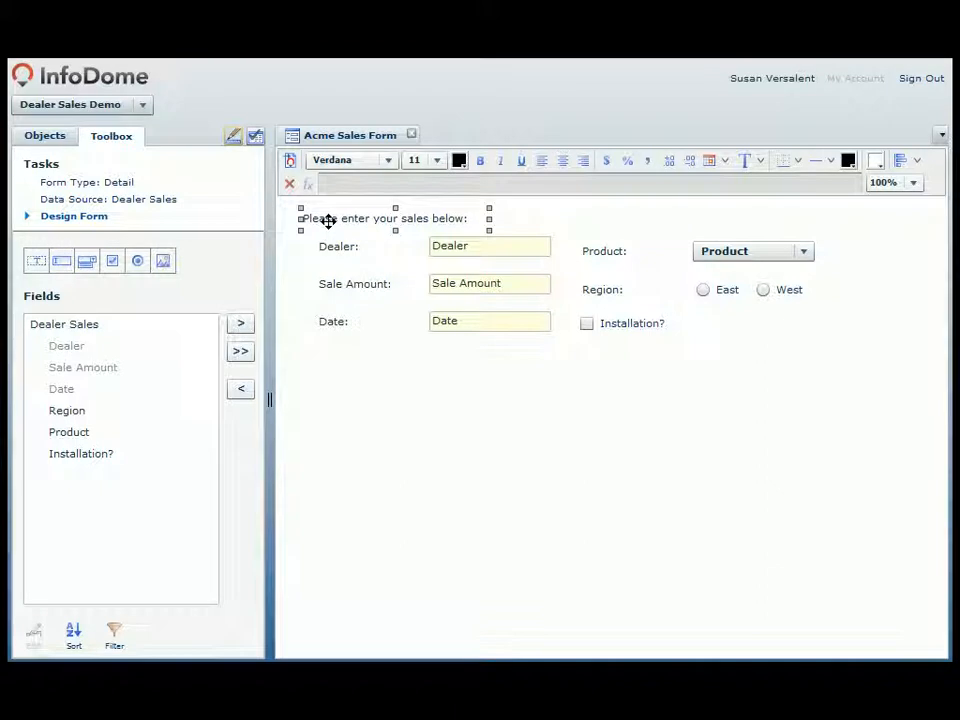
Set the heading's font size to 18 and widen it to the Product combobox's far edge
left_click(438, 162)
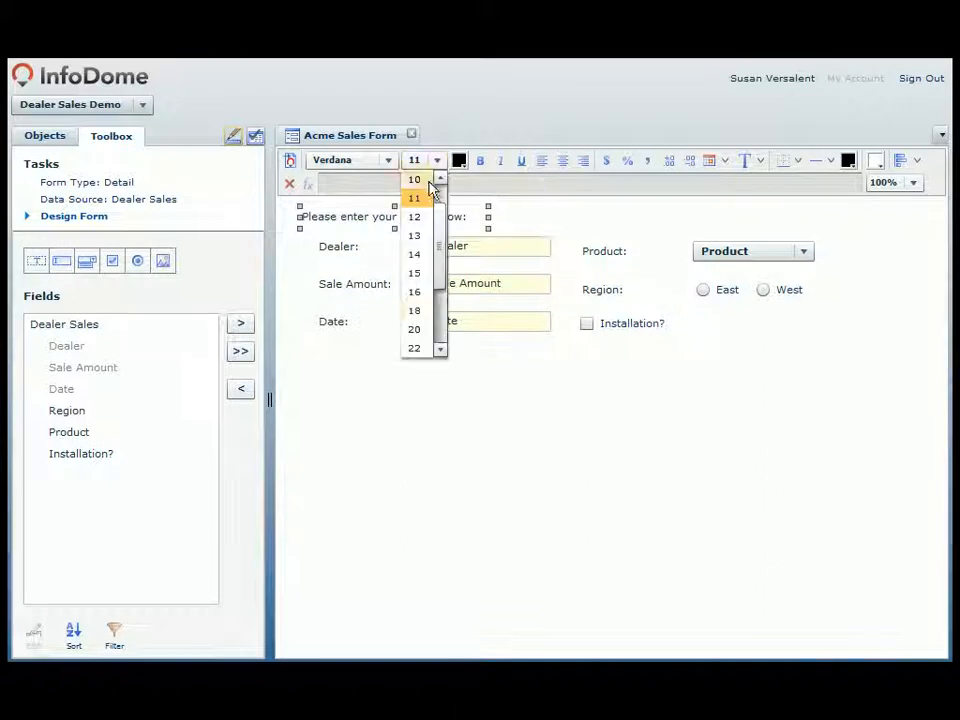
left_click(417, 313)
left_click_drag(488, 215, 816, 225)
Widen the Product combobox toward its label to about 176 by 22 and shift the Region radio buttons closer to their label
left_click(718, 252)
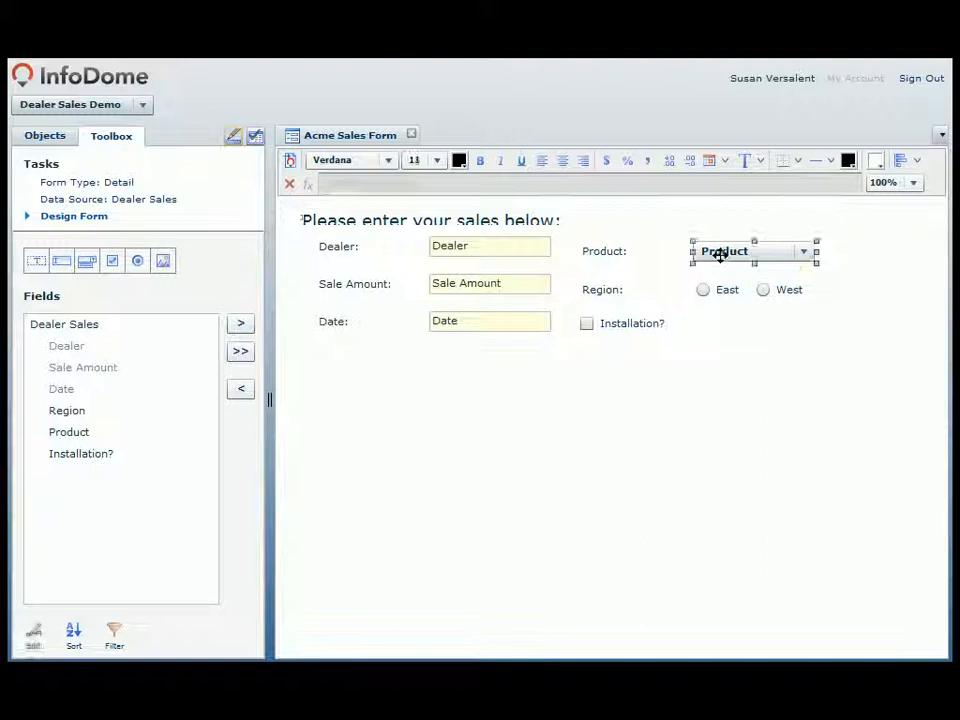
left_click_drag(691, 251, 646, 251)
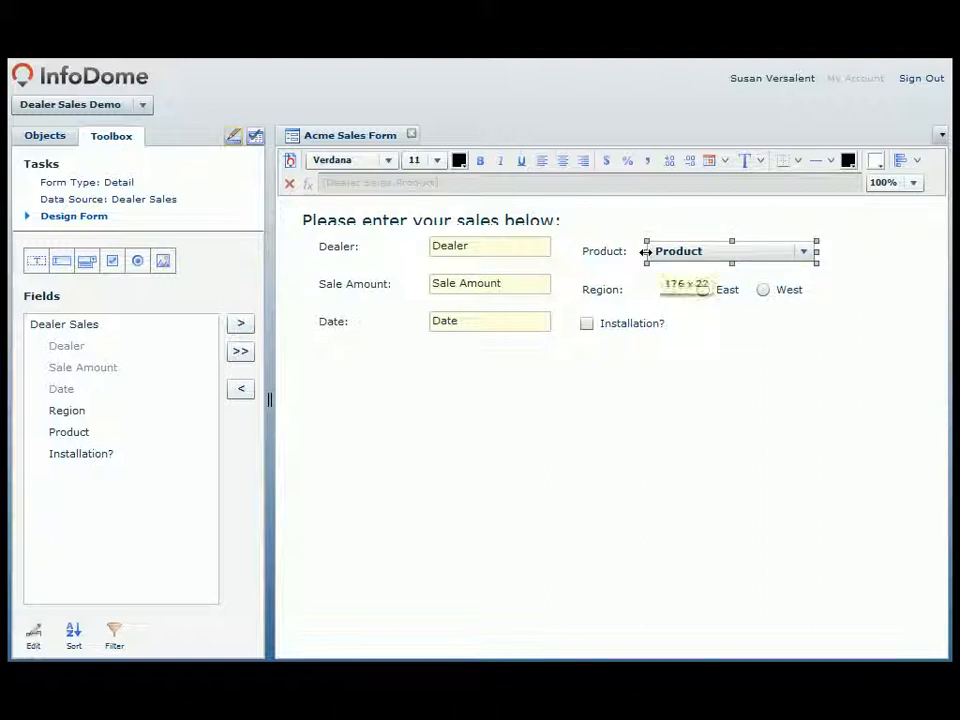
left_click_drag(711, 290, 664, 288)
left_click(755, 325)
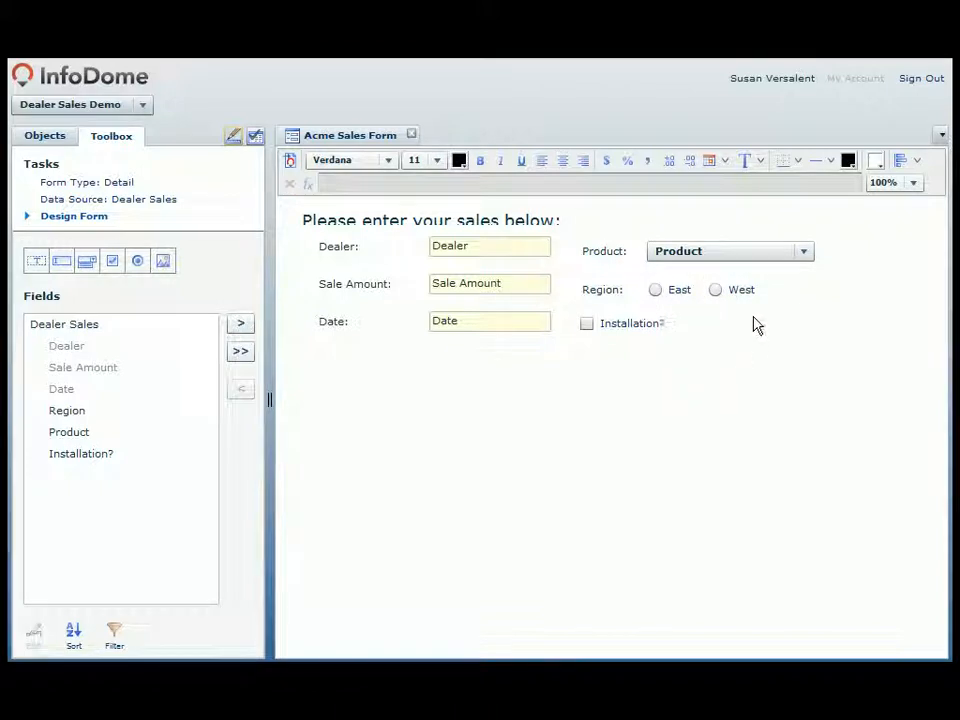
Make the heading tall enough for its text and format it with a dark teal background and bold white text
left_click(530, 220)
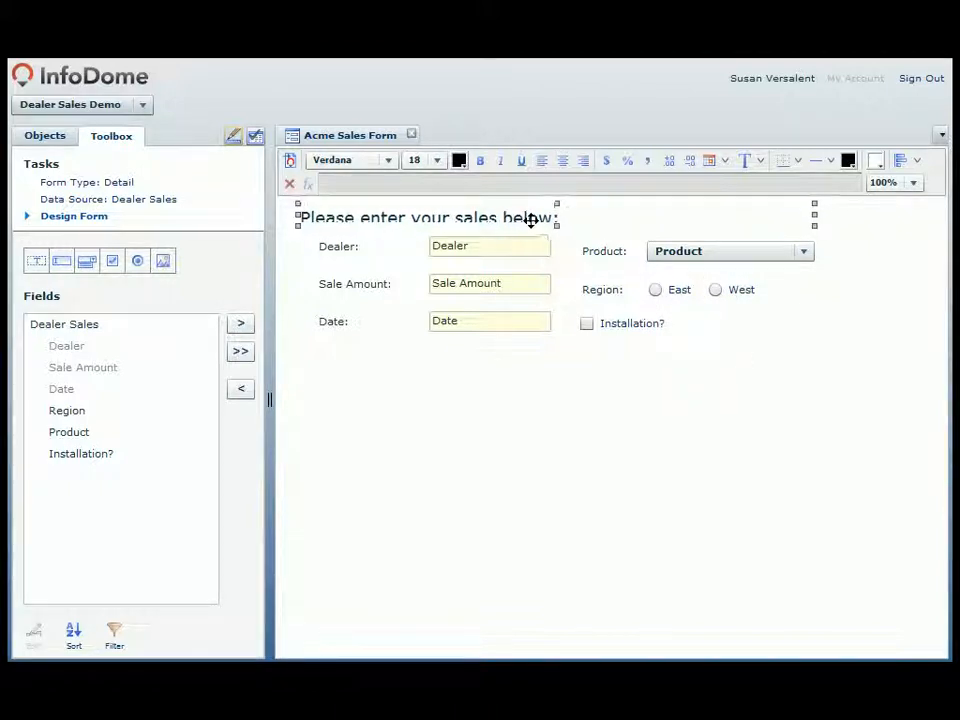
left_click_drag(553, 224, 554, 230)
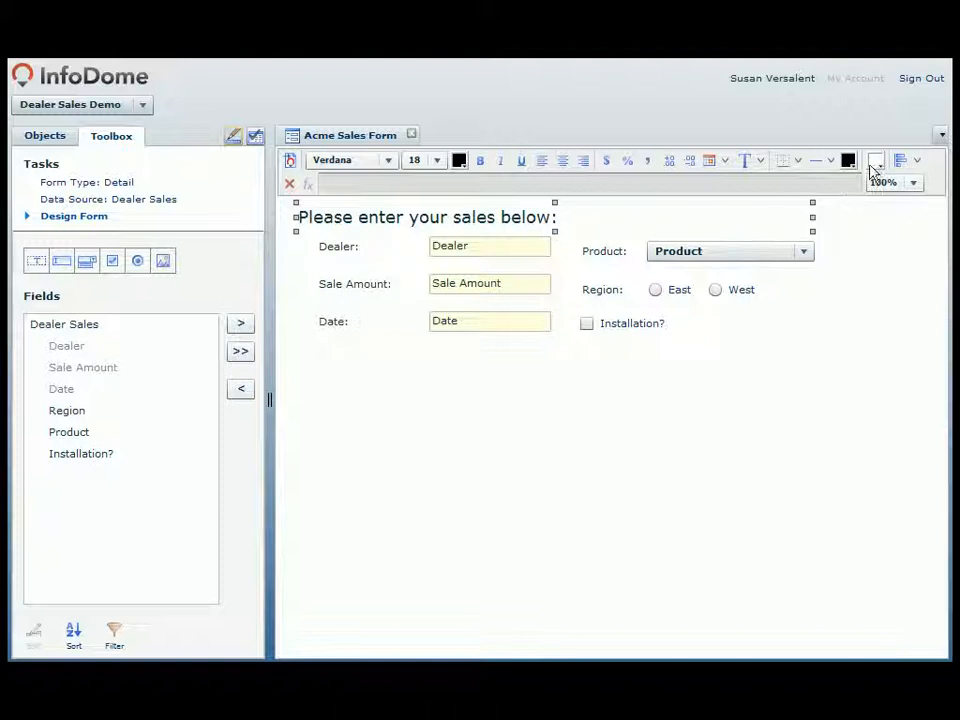
left_click(879, 170)
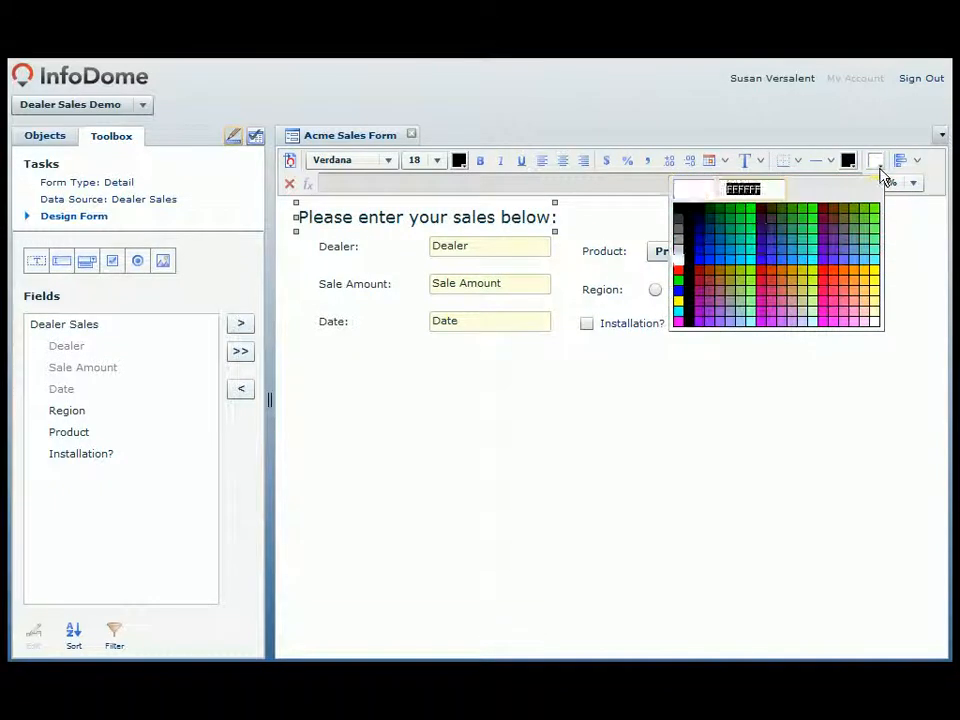
left_click(721, 230)
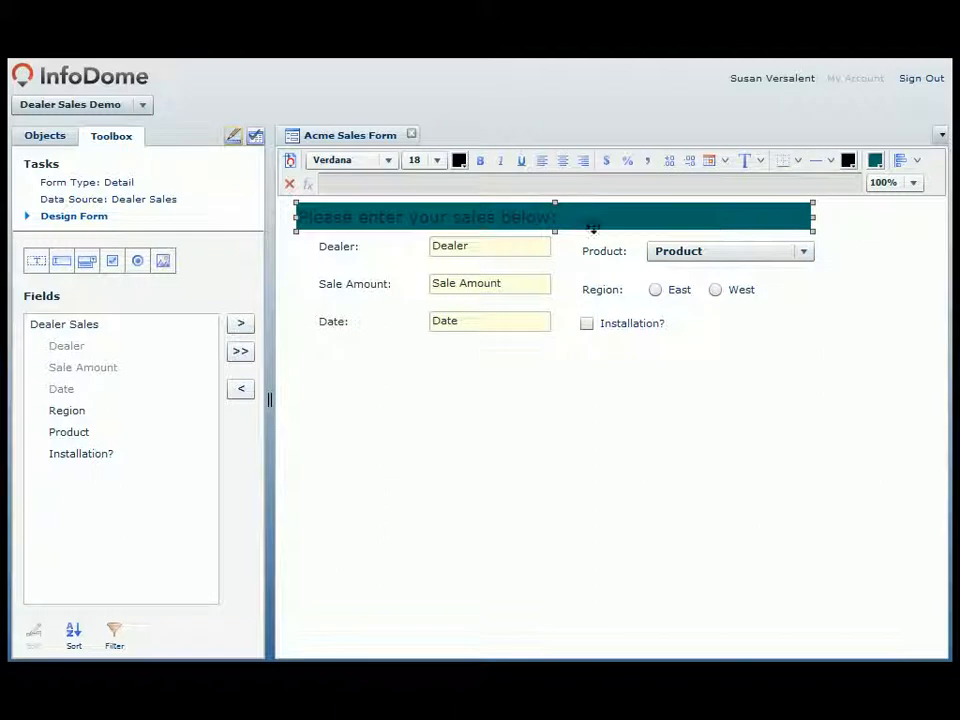
left_click(460, 162)
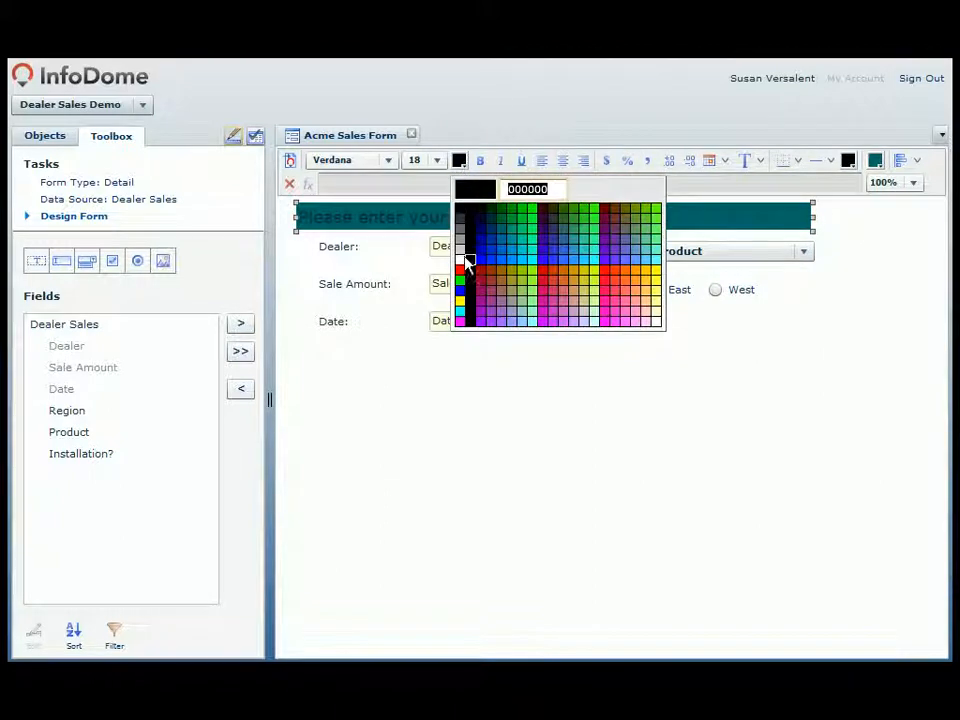
left_click(460, 259)
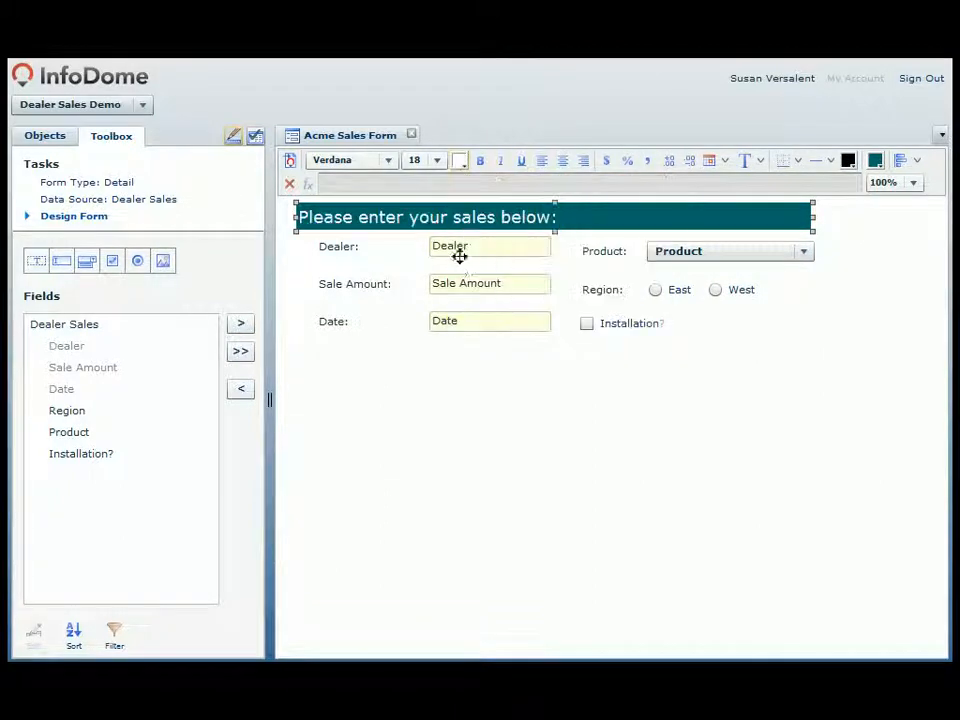
left_click(481, 162)
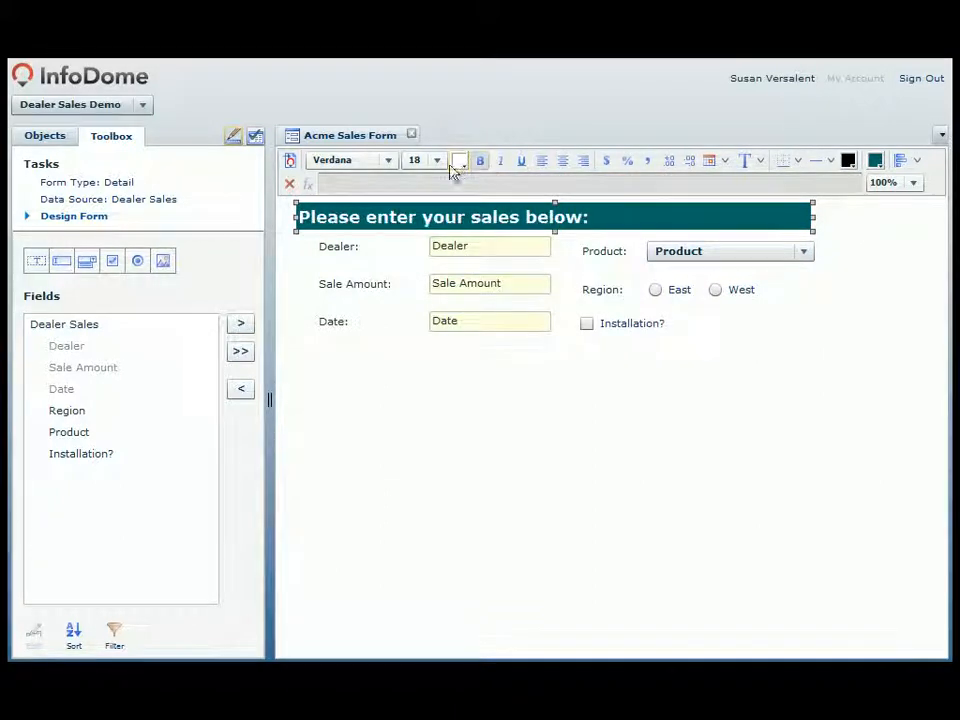
Switch the form from design to data entry view and step forward through its first few records
left_click(256, 140)
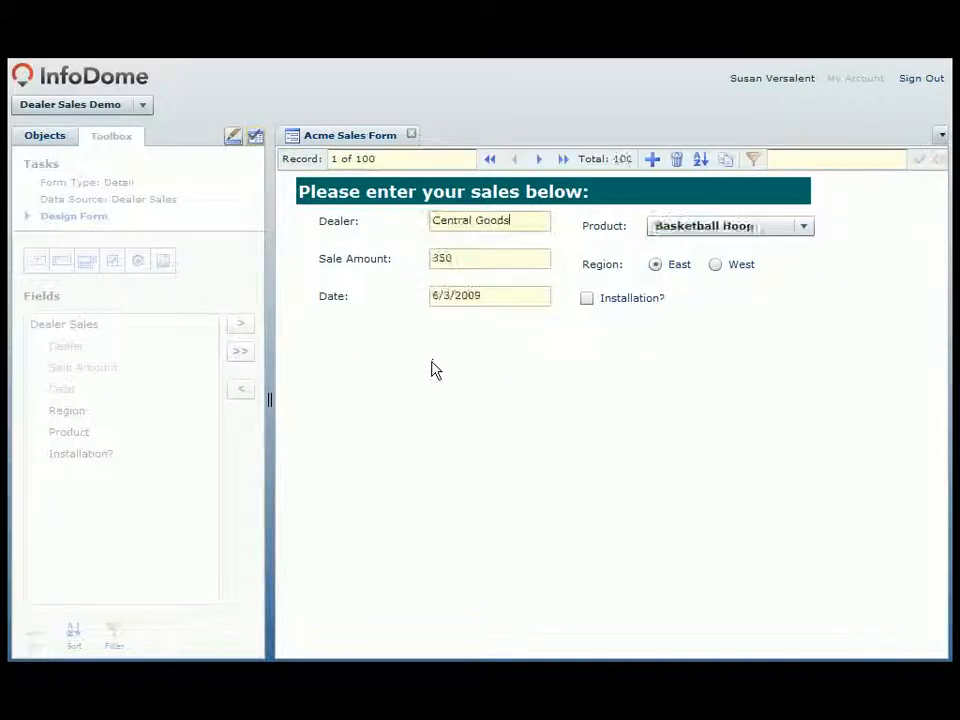
left_click(538, 160)
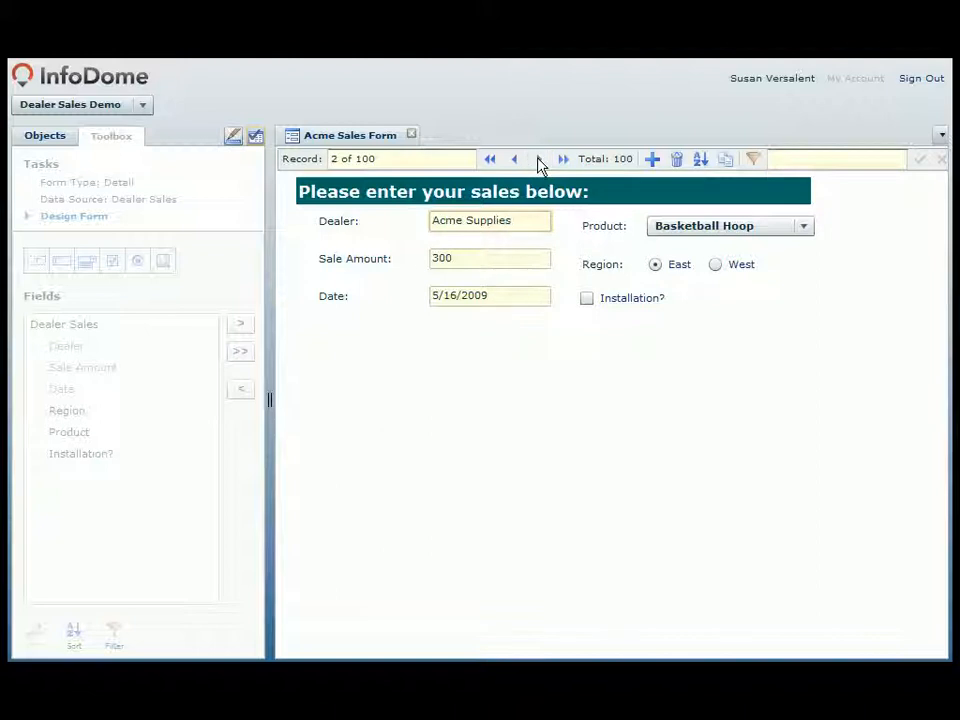
left_click(538, 160)
left_click(538, 160)
left_click(538, 160)
Filter the form to records whose Dealer contains "A" and check the filtered record count in data entry view
left_click(234, 137)
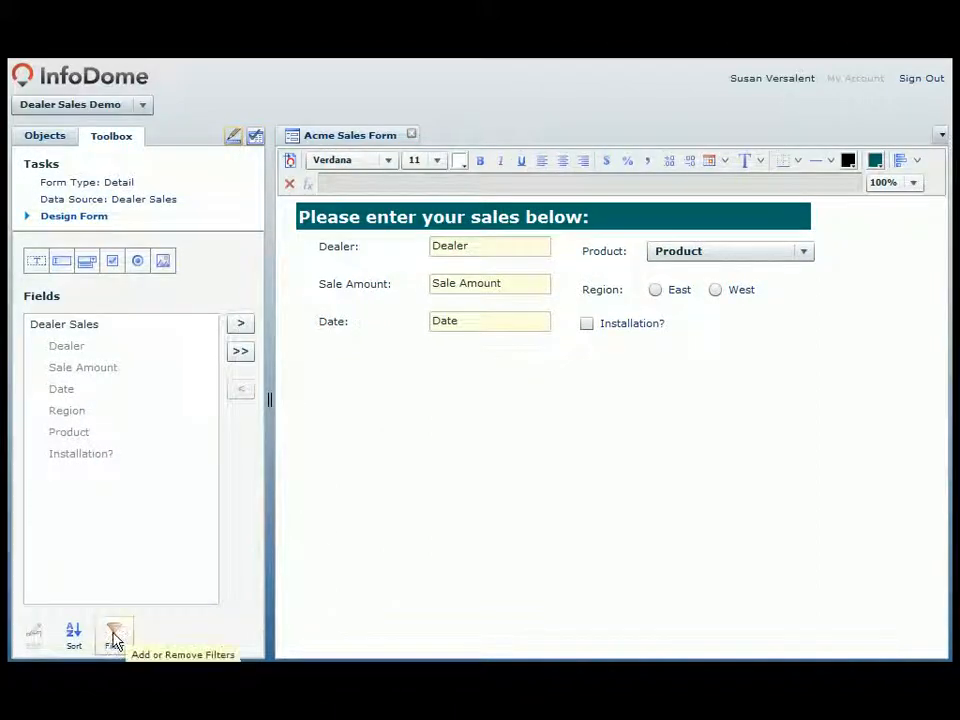
left_click(116, 636)
left_click(250, 289)
left_click(392, 270)
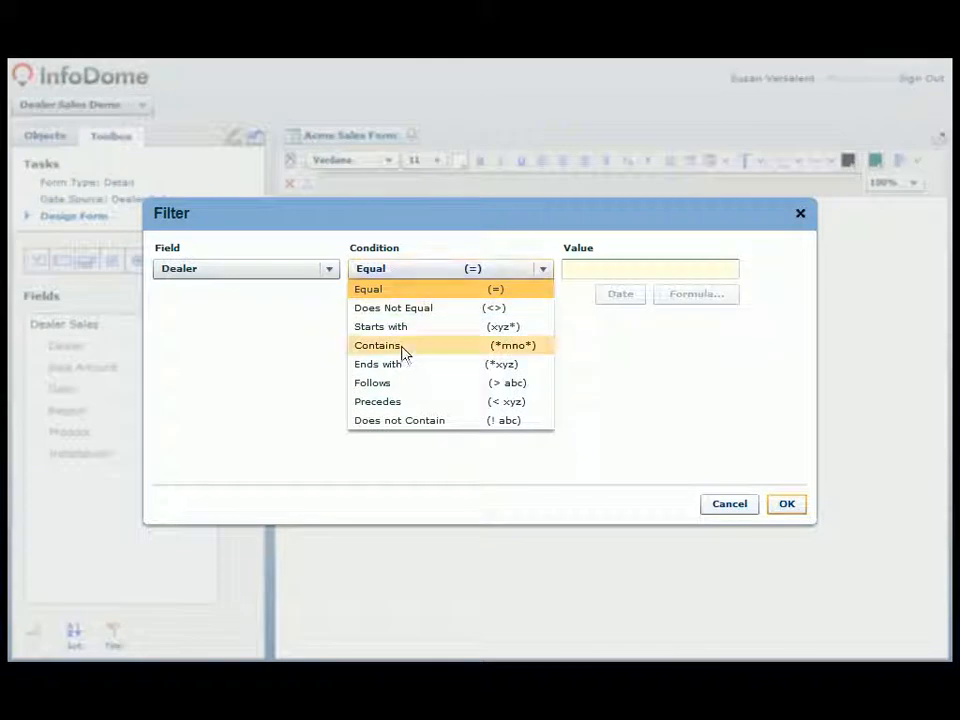
left_click(400, 345)
type("A")
key("Return")
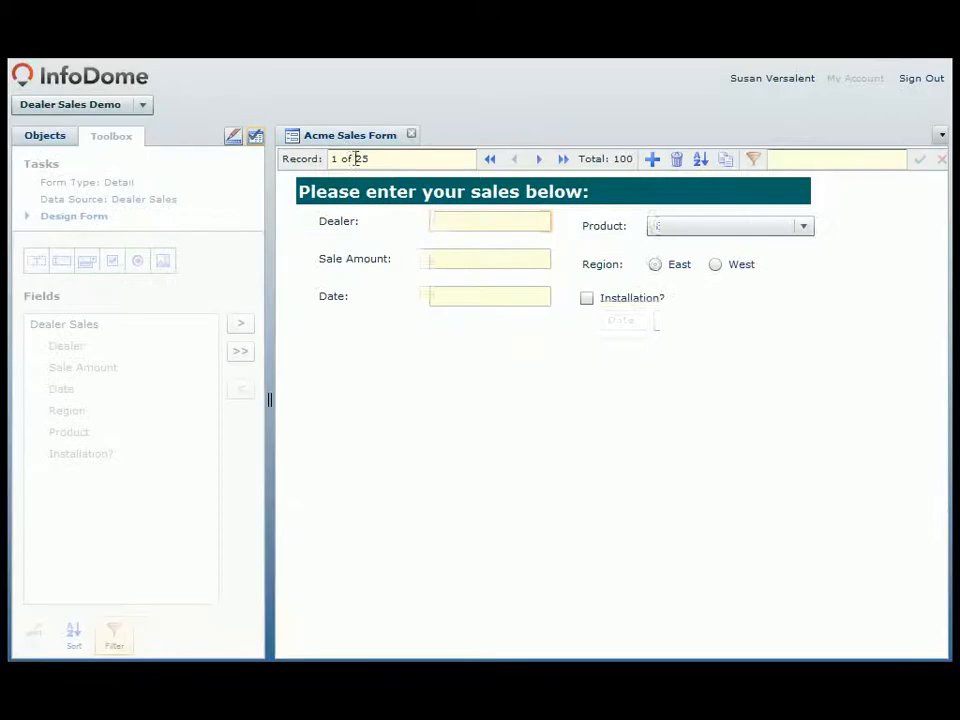
left_click_drag(381, 159, 321, 167)
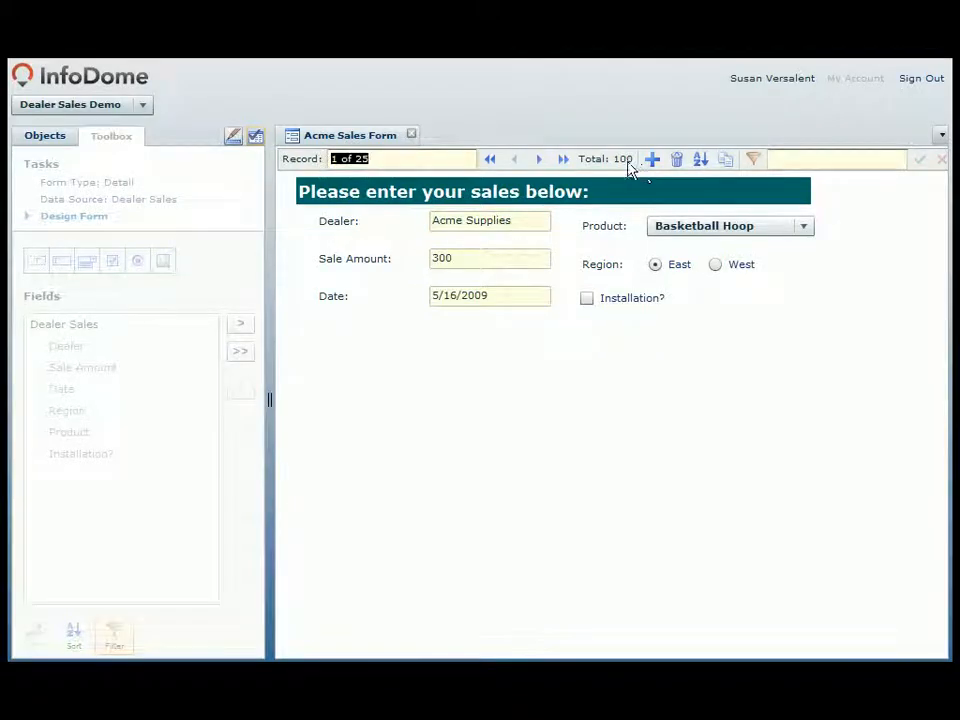
Close the form and create a columnar report named Sales Report based on the Dealer Sales table
left_click(413, 135)
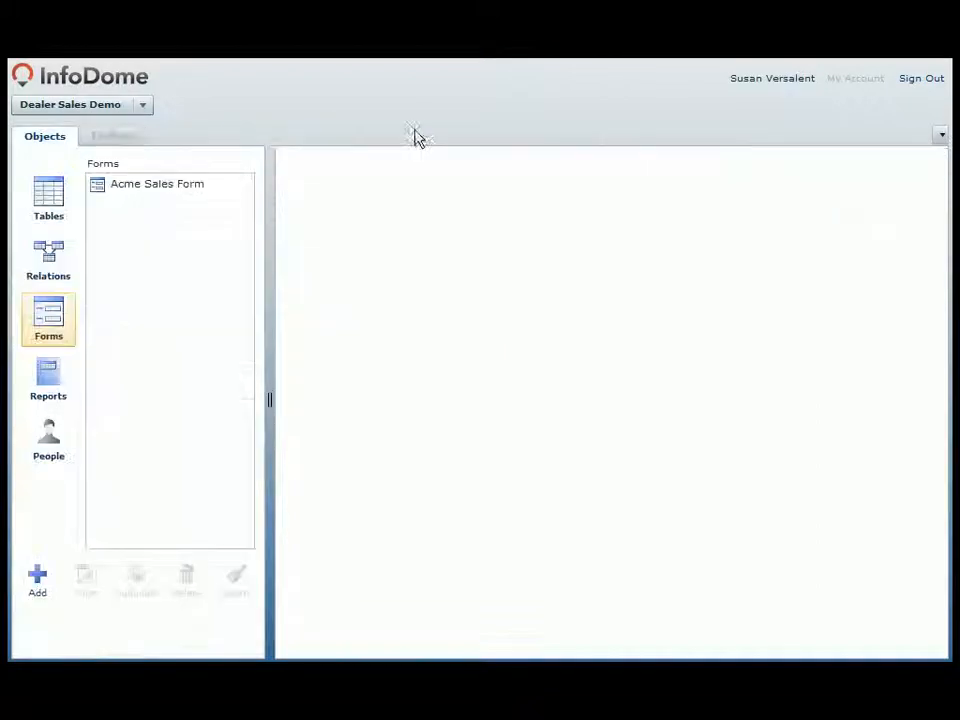
left_click(58, 383)
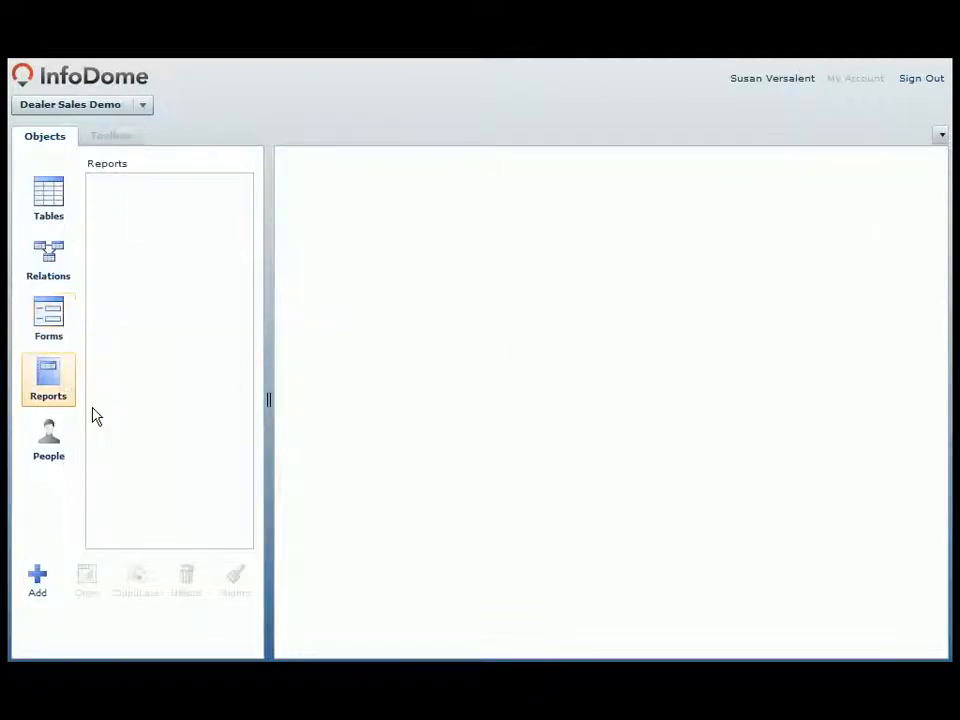
left_click(38, 578)
key("Return")
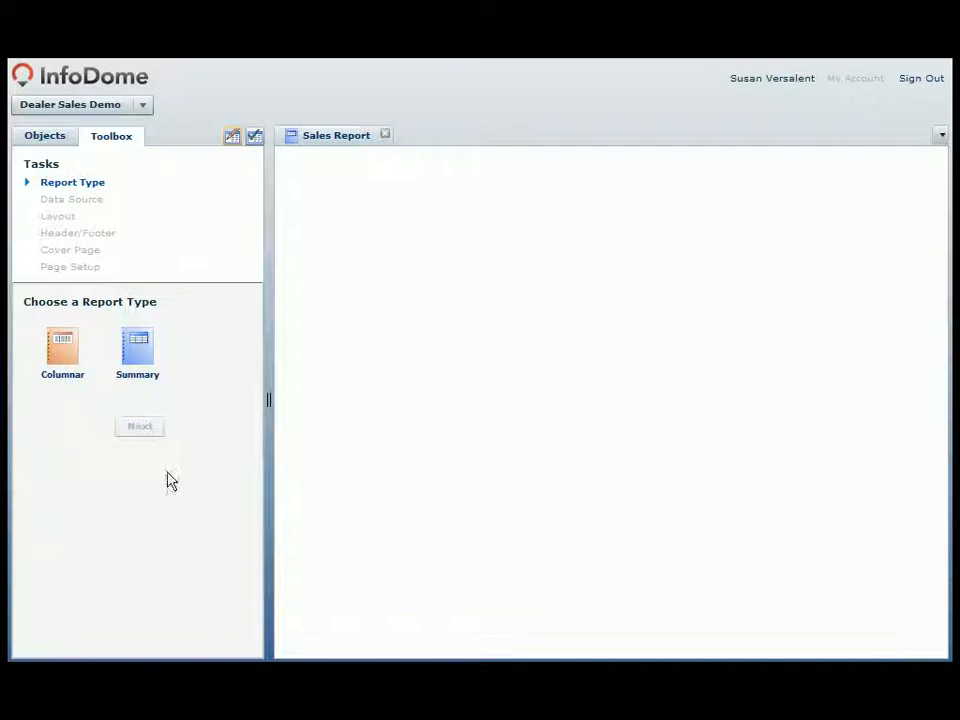
left_click(62, 345)
left_click(138, 430)
left_click(120, 330)
left_click(141, 632)
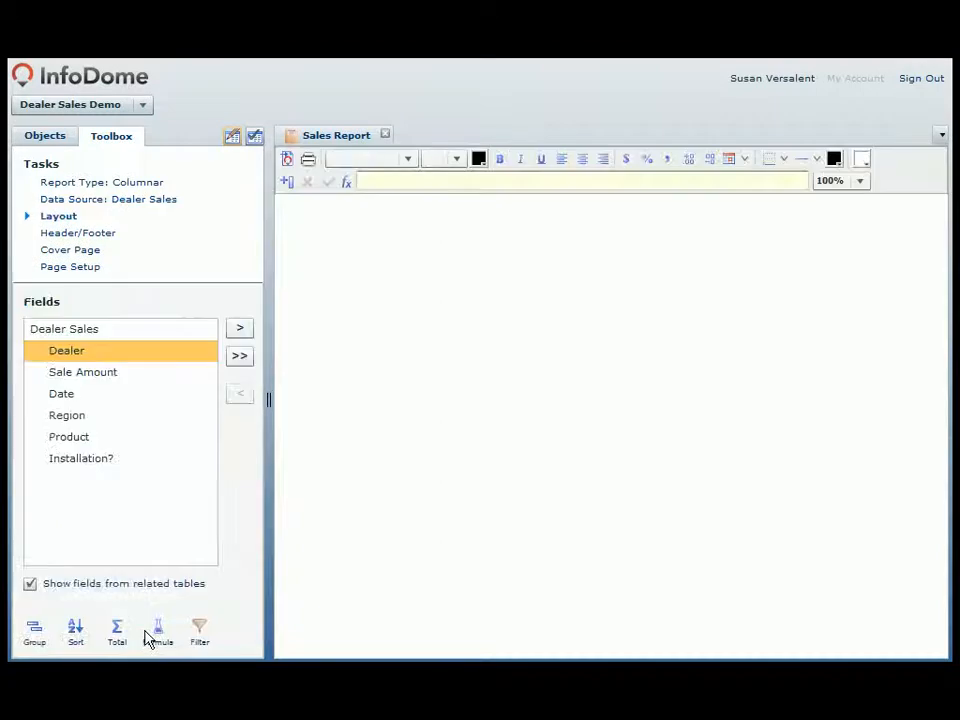
Add the Dealer, Sale Amount, Date and Product fields to the report layout together
left_click(124, 372, "ctrl")
left_click(105, 395, "ctrl")
left_click(108, 440, "ctrl")
left_click_drag(99, 357, 386, 270)
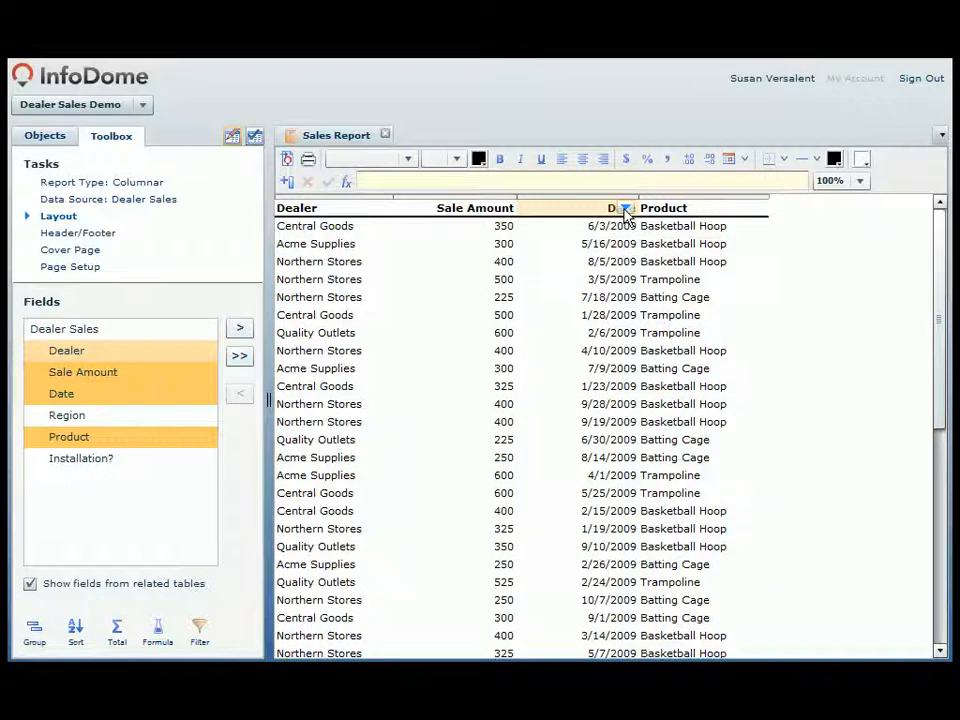
Group the report by Date using quarterly intervals
left_click(623, 208)
left_click(611, 228)
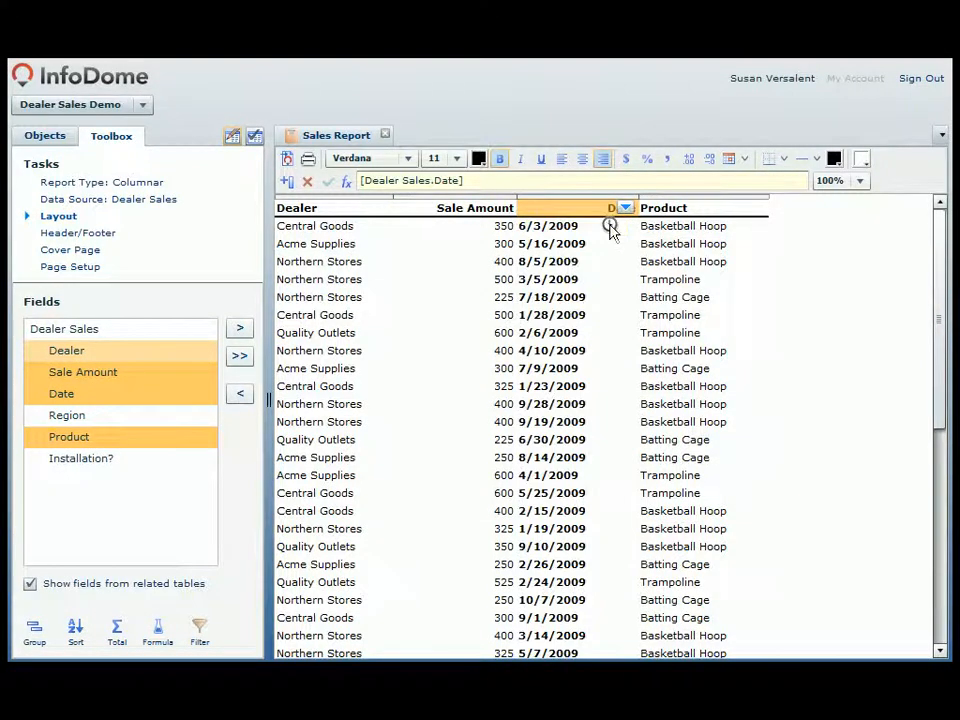
left_click(387, 227)
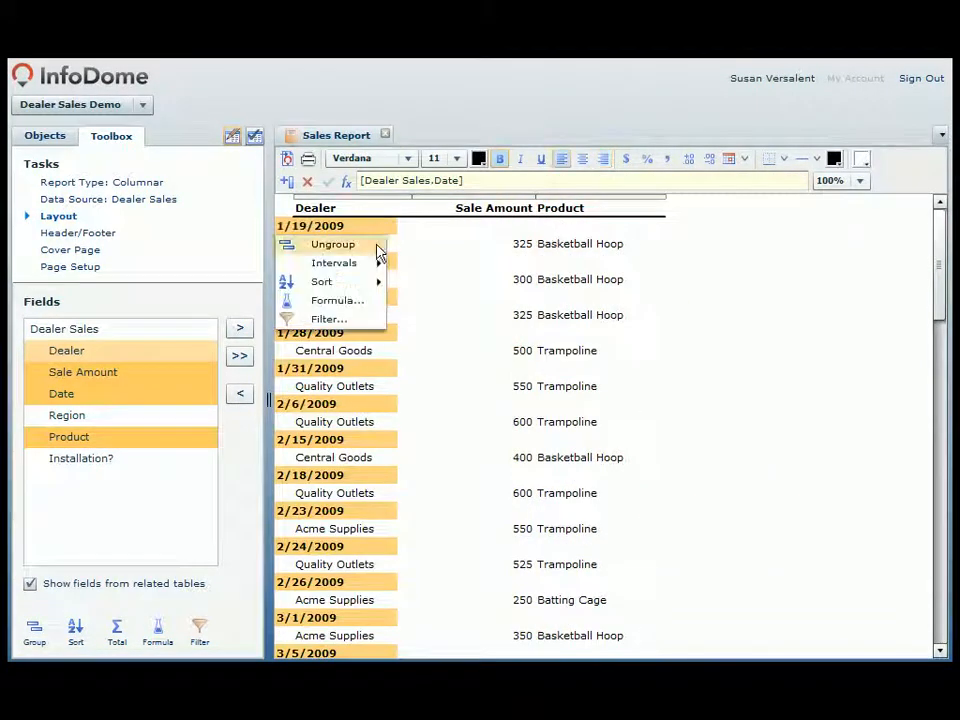
mouse_move(372, 264)
left_click(418, 299)
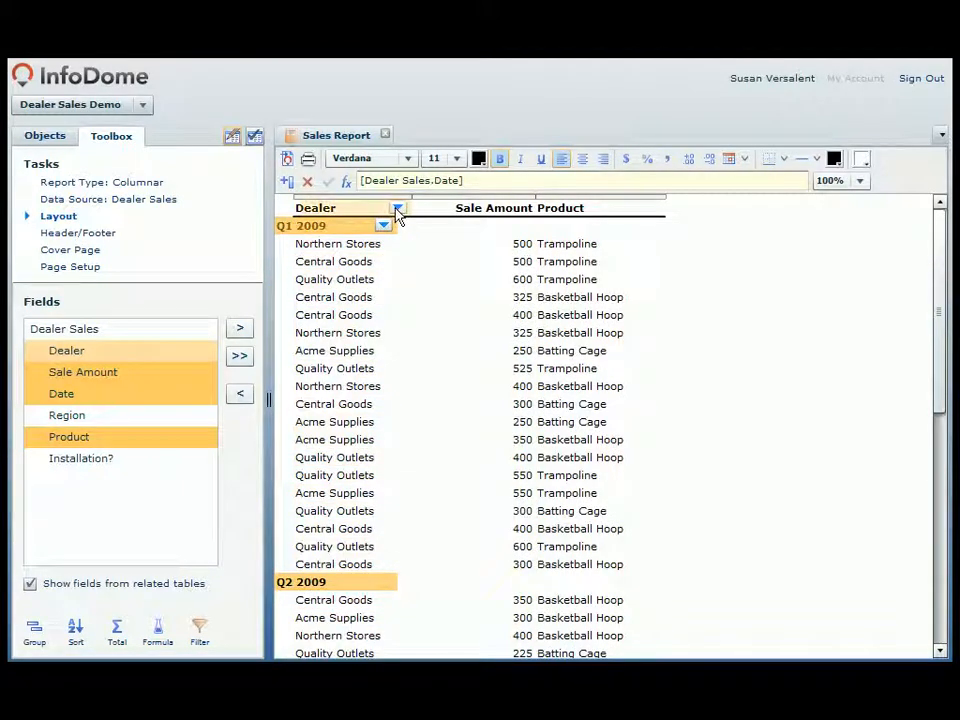
Group the report by Dealer within each quarter
left_click(397, 208)
left_click(386, 230)
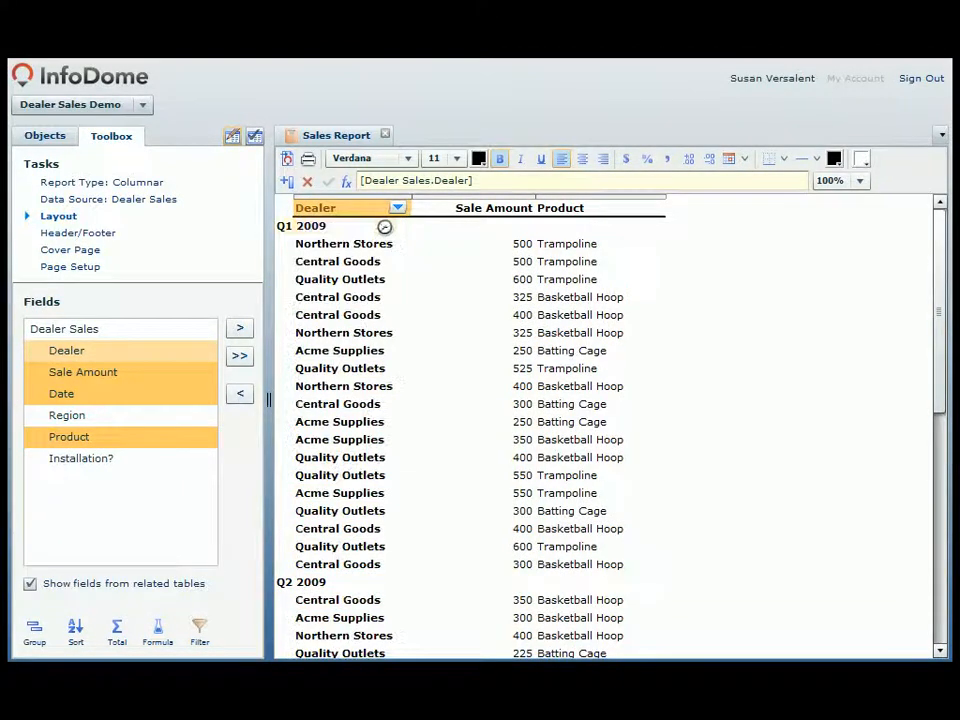
left_click(682, 254)
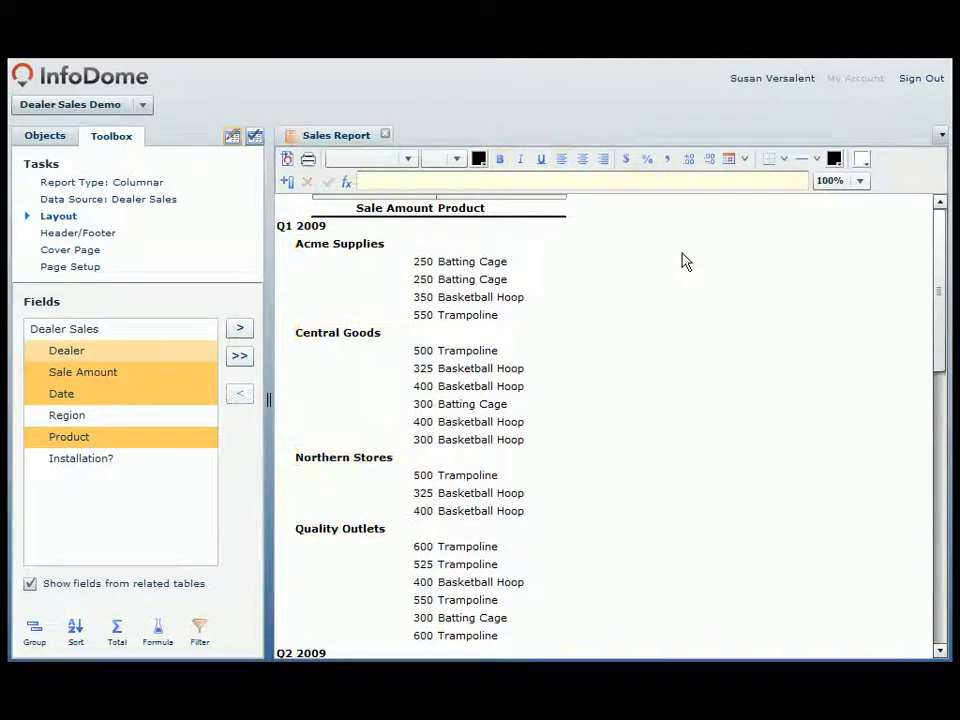
Add the Date field as the first detail column and move the Product column between Date and Sale Amount
left_click_drag(91, 397, 360, 302)
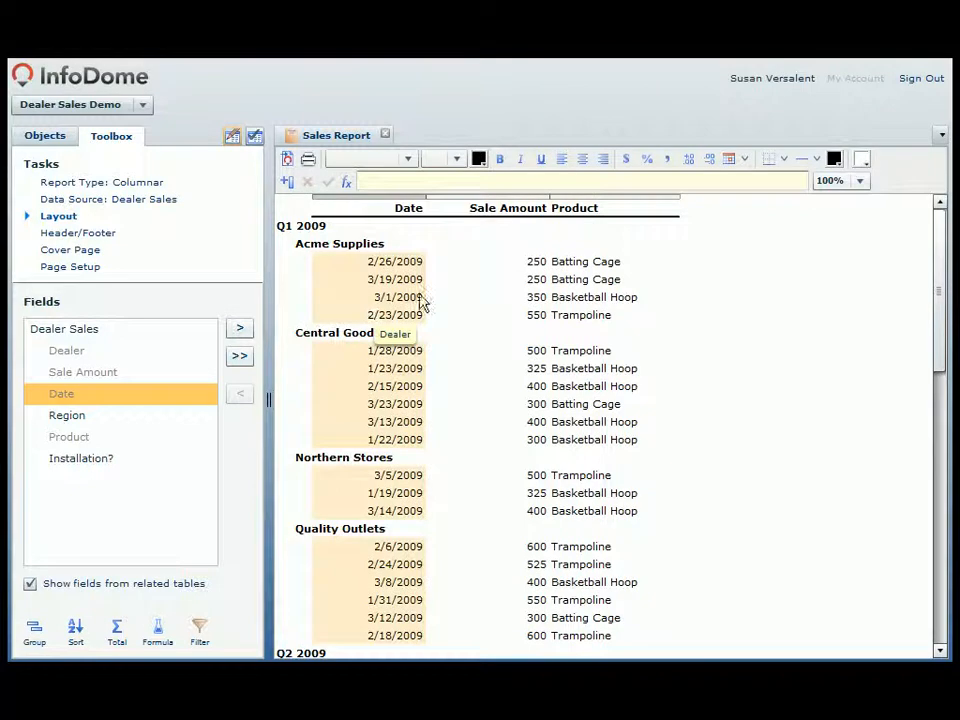
left_click_drag(598, 300, 461, 295)
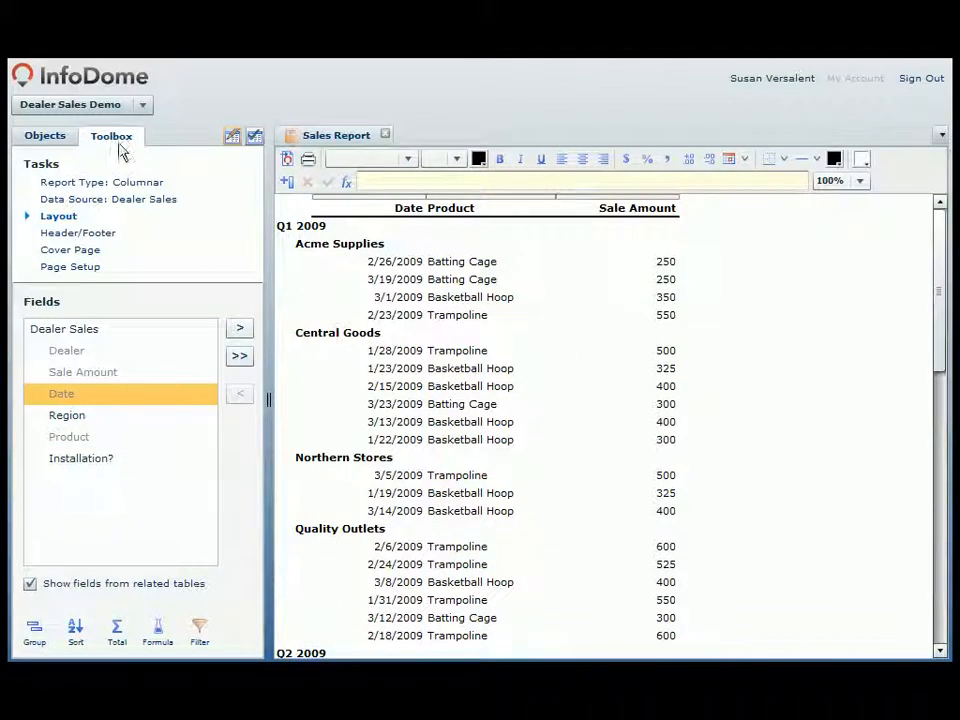
Add a relation linking the Product field of the Dealer Sales table to the Product field of the Products table
left_click(45, 136)
left_click(44, 266)
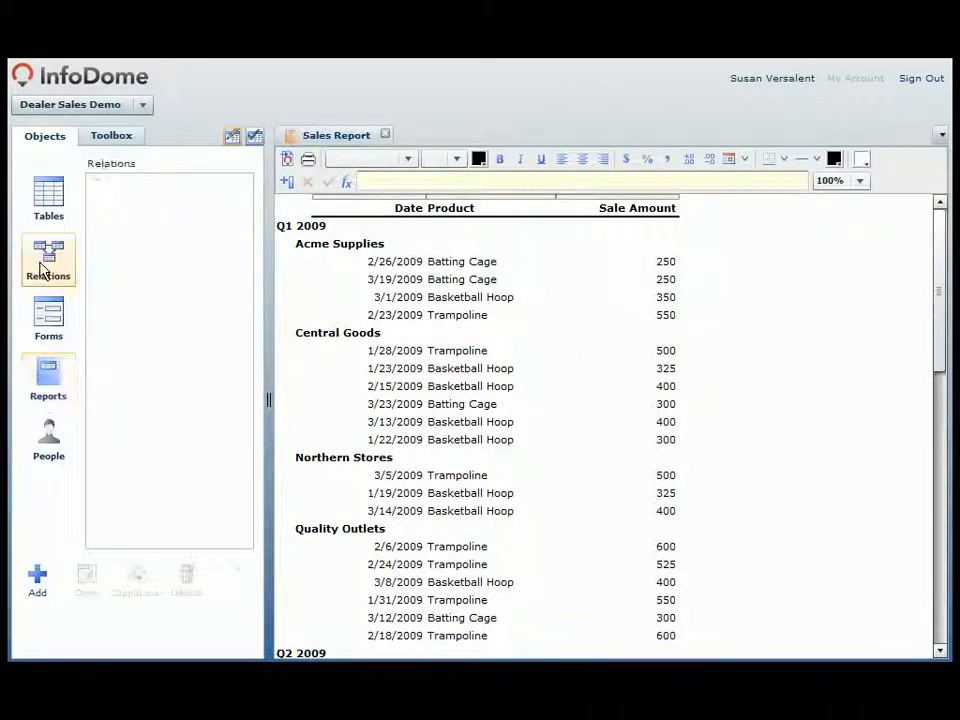
left_click(36, 590)
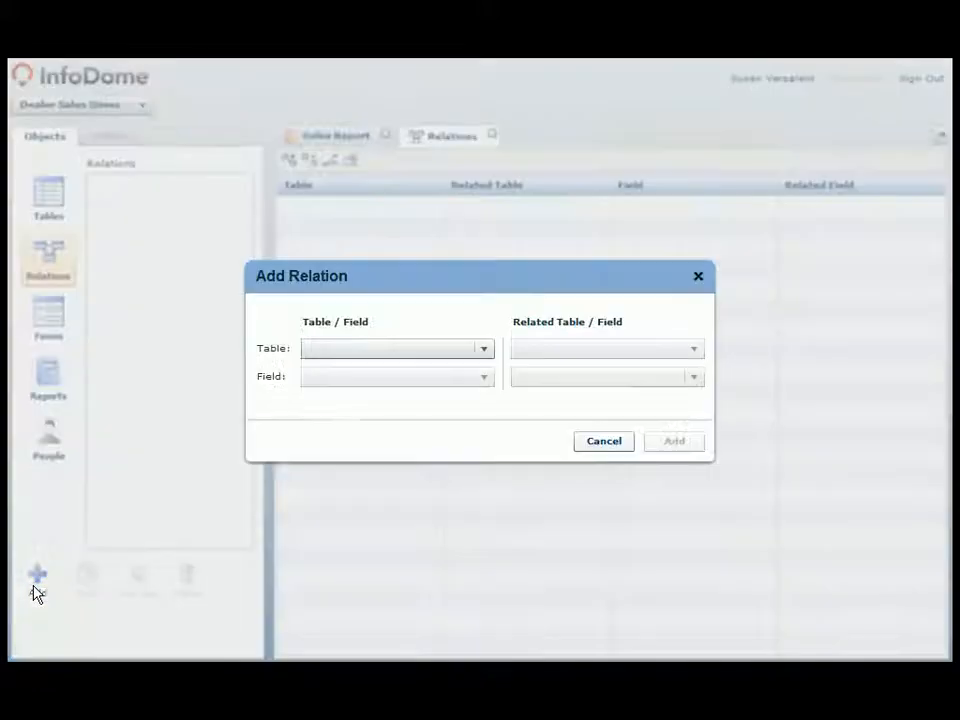
left_click(339, 352)
left_click(349, 370)
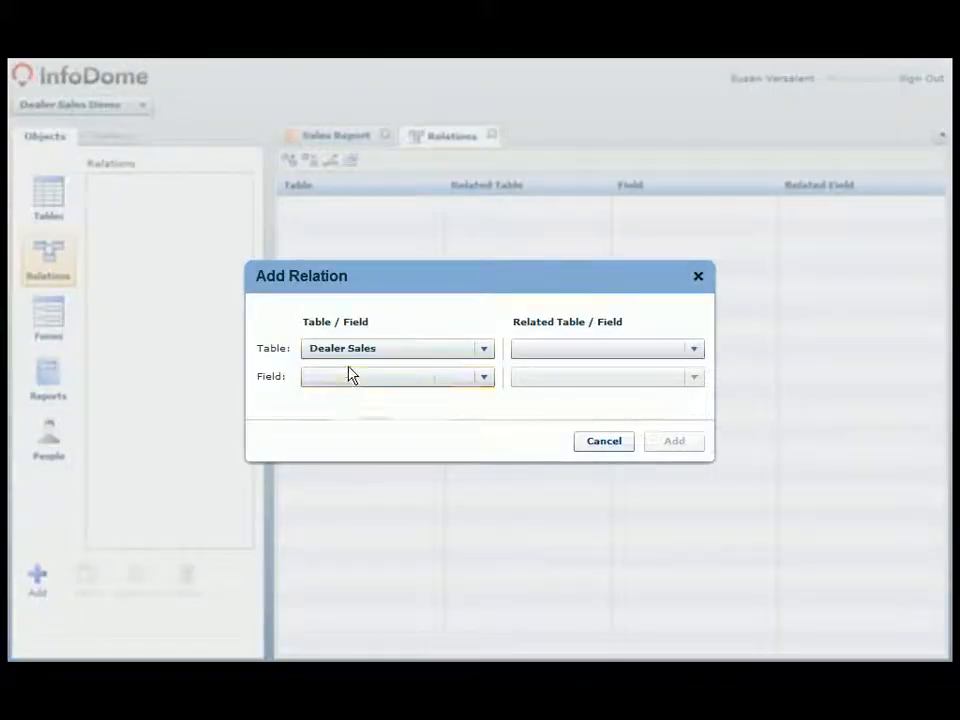
left_click(350, 378)
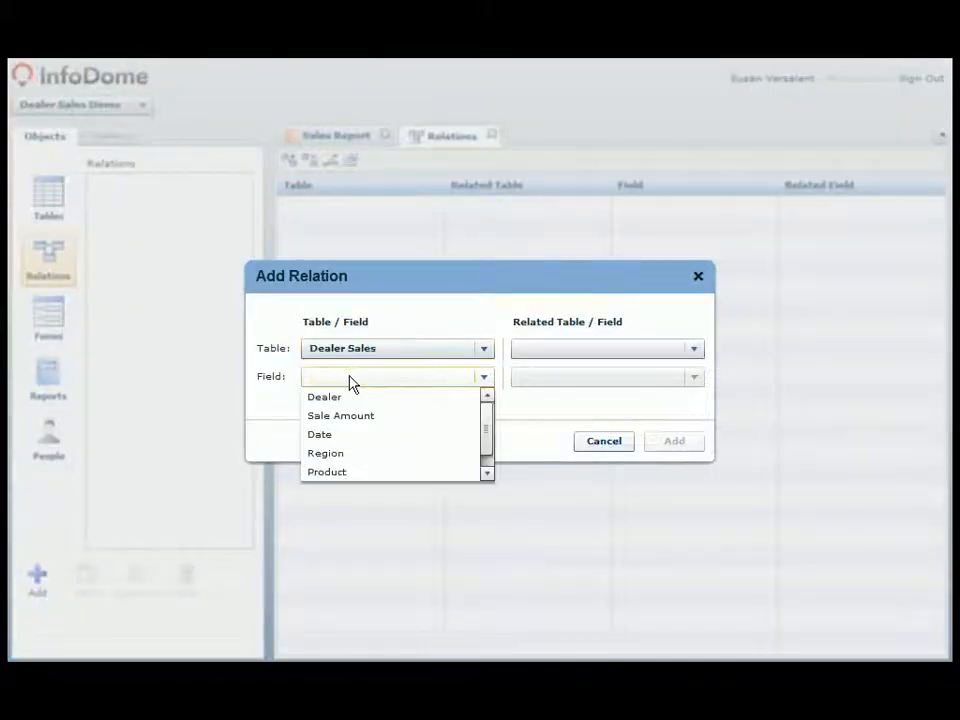
left_click(356, 473)
left_click(541, 352)
left_click(544, 369)
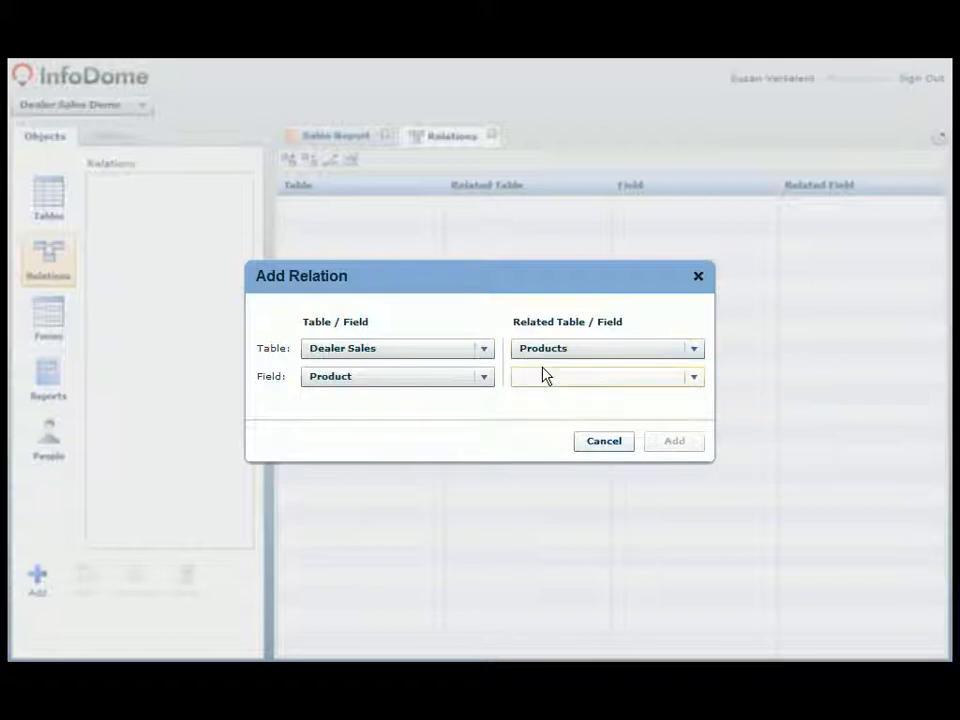
left_click(543, 378)
left_click(545, 398)
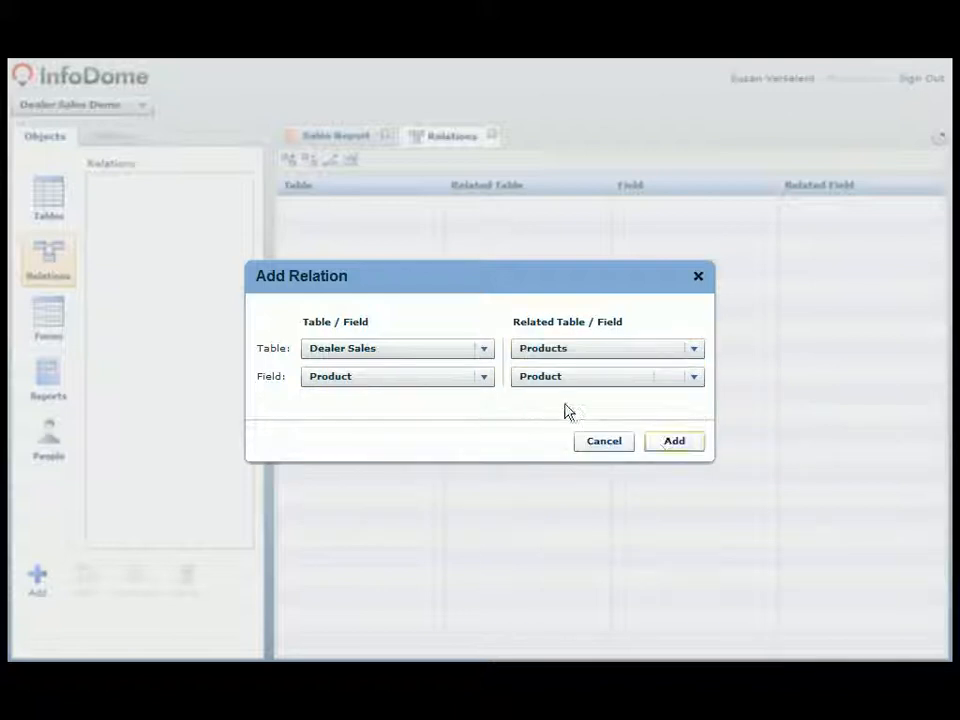
left_click(672, 442)
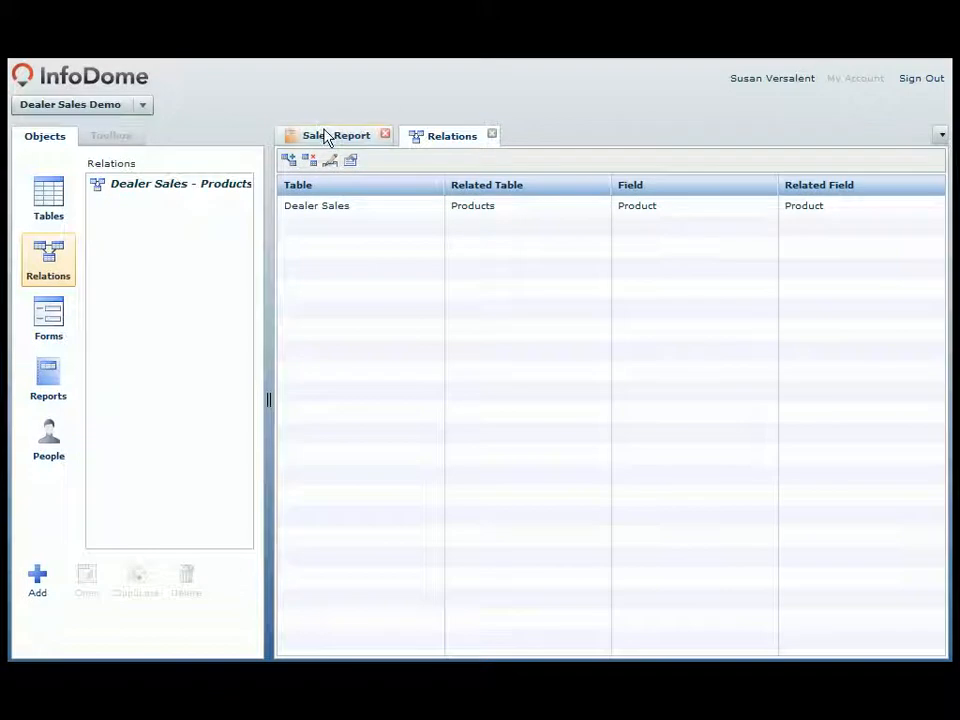
Add the related Products table's Cost field to the Sales Report after Sale Amount and narrow its column
left_click(327, 138)
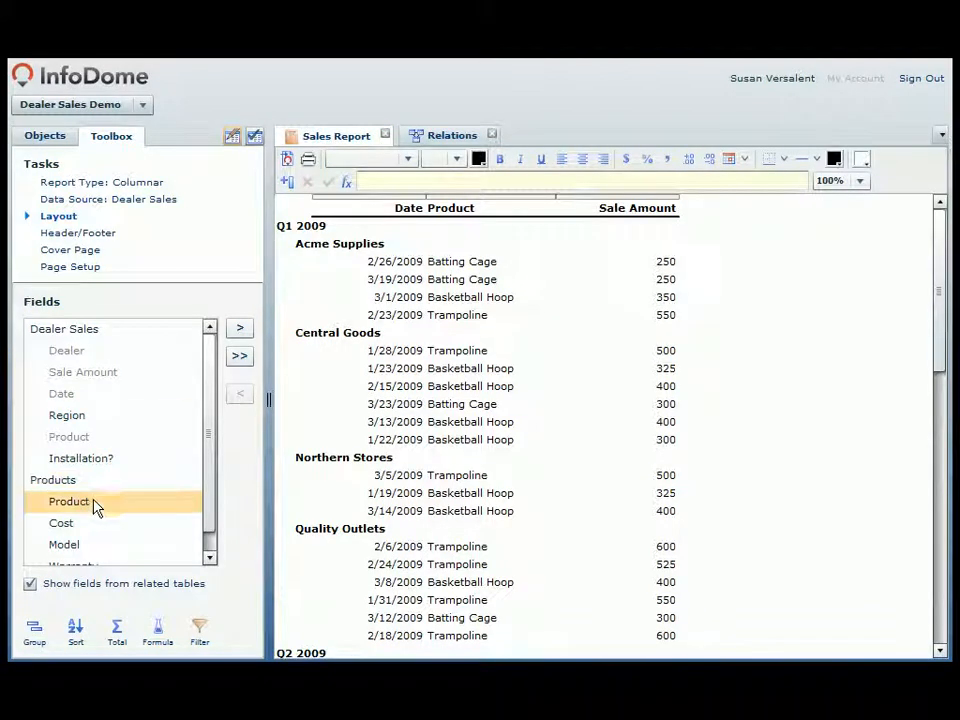
left_click_drag(88, 527, 692, 367)
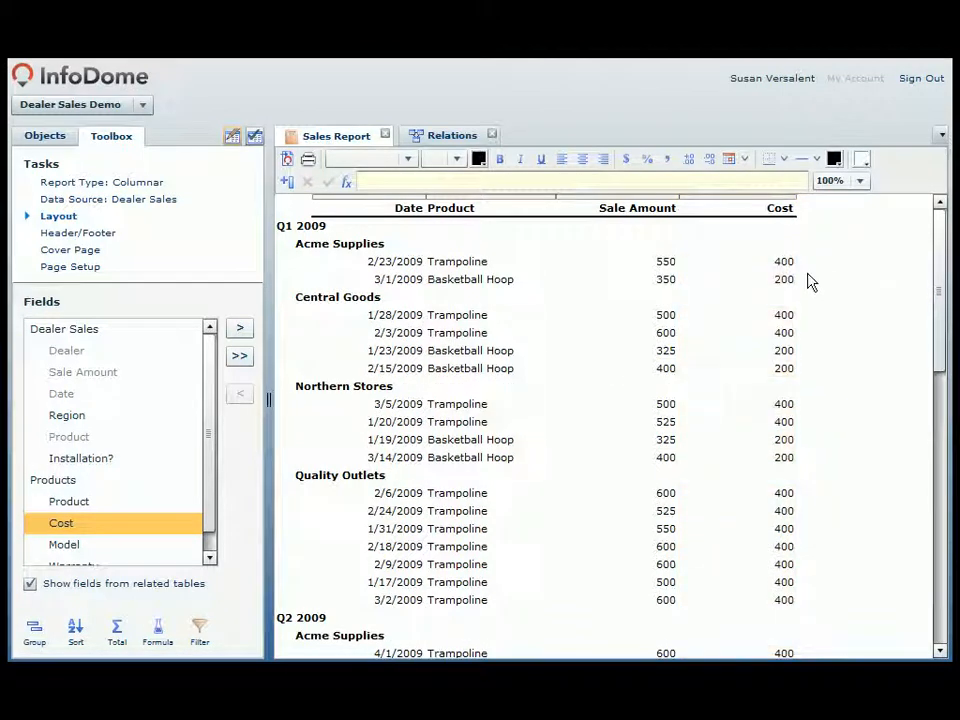
left_click(785, 279)
left_click(799, 281)
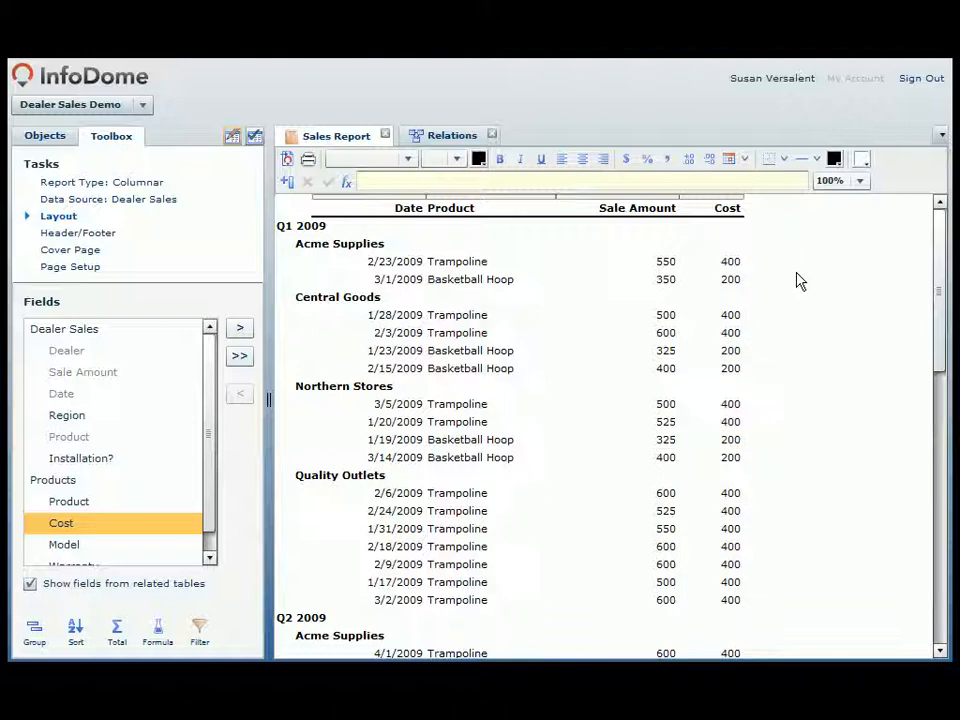
Insert a new column titled Margin after the Cost column
left_click(287, 184)
type("Margin")
key("Return")
Give the Margin column a formula that subtracts Products.Cost from Dealer Sales.Sale Amount
left_click(814, 275)
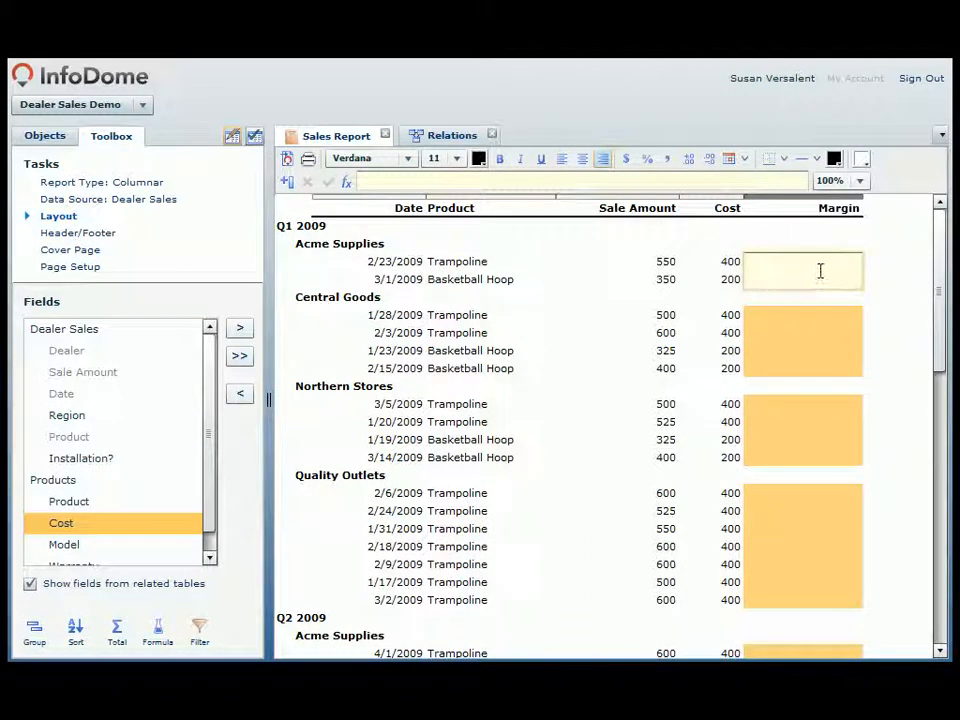
left_click(666, 270)
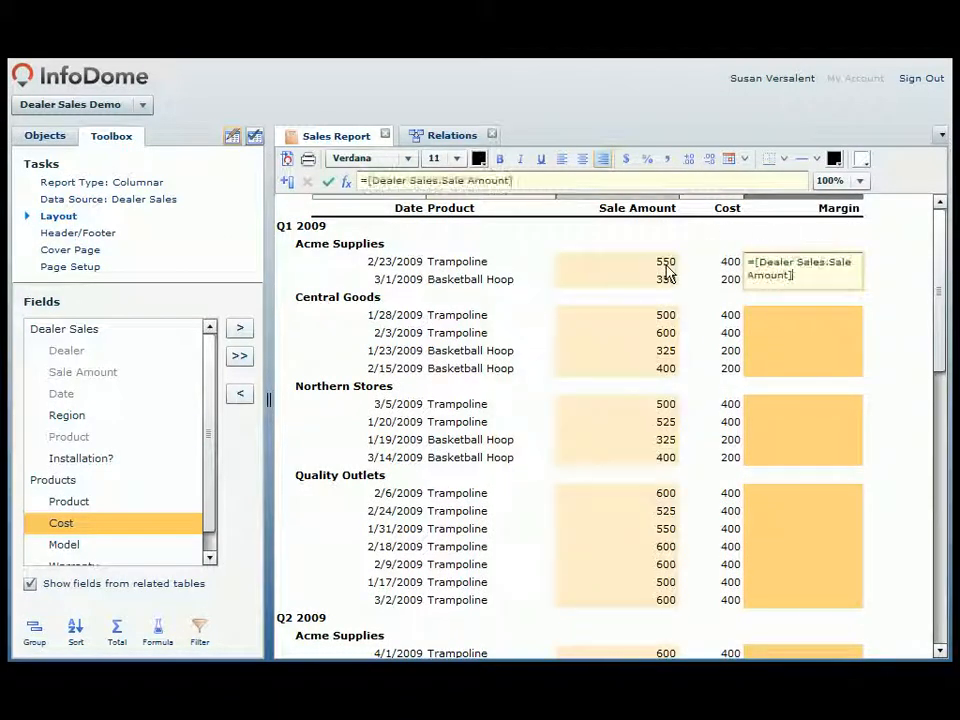
type("-")
left_click(711, 279)
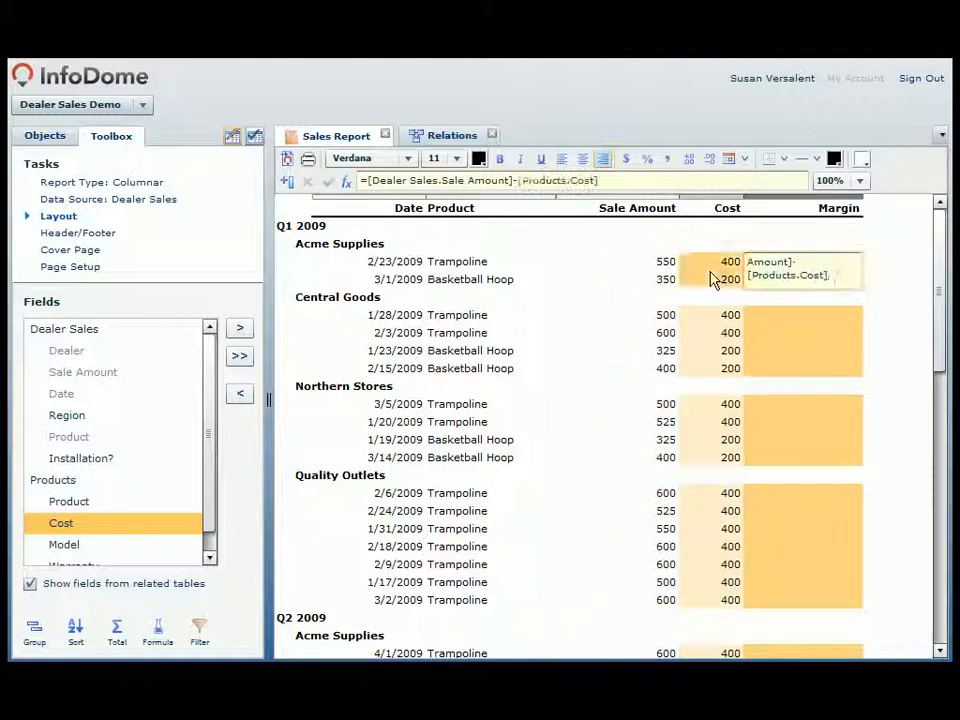
key("Return")
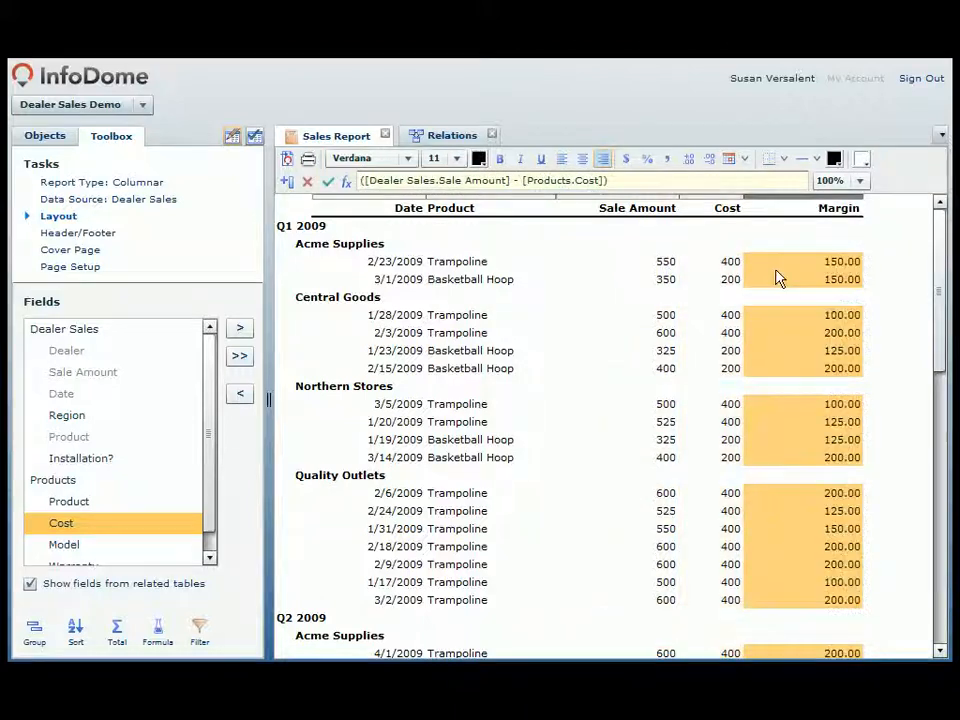
Format the Margin values with no decimal places and narrow the Margin column
left_click(707, 163)
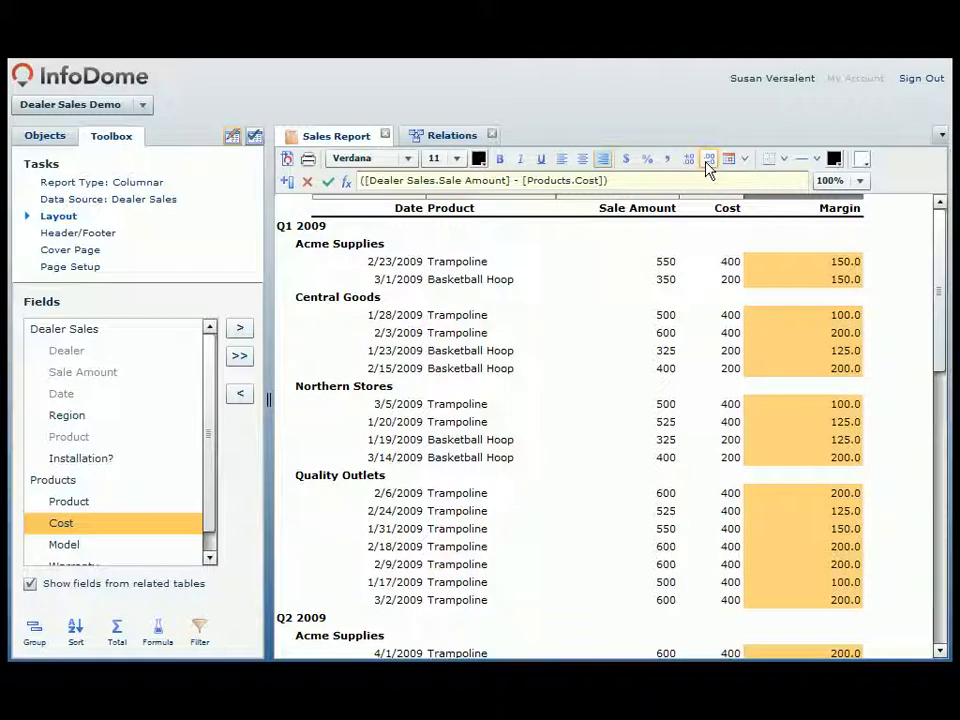
left_click(707, 163)
left_click_drag(861, 268, 812, 272)
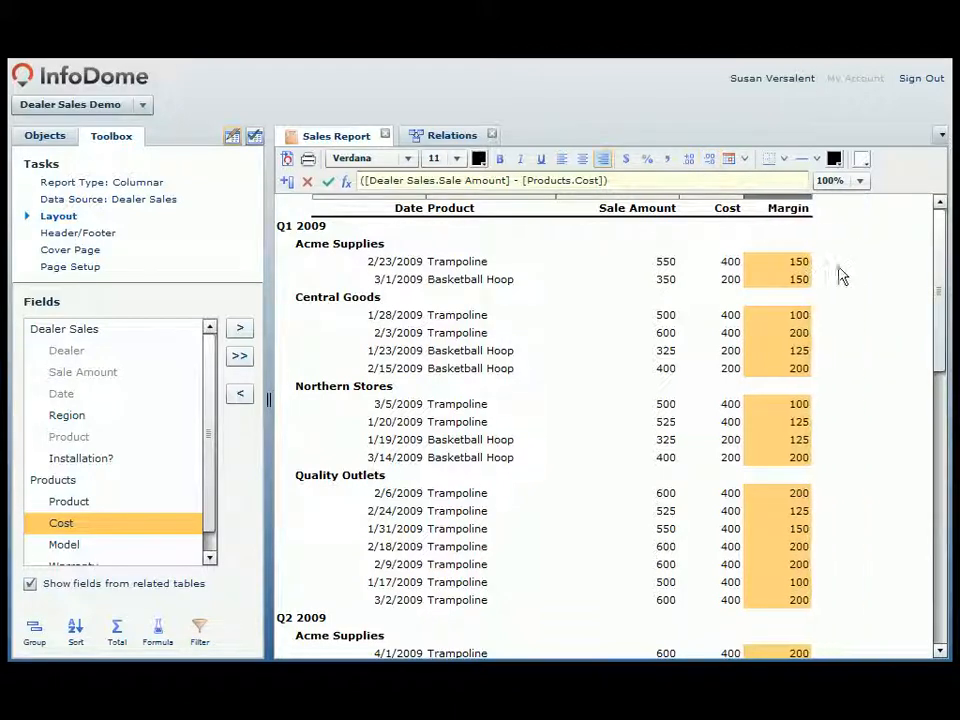
Remove the Cost column from the report and narrow the Product column
left_click(728, 276)
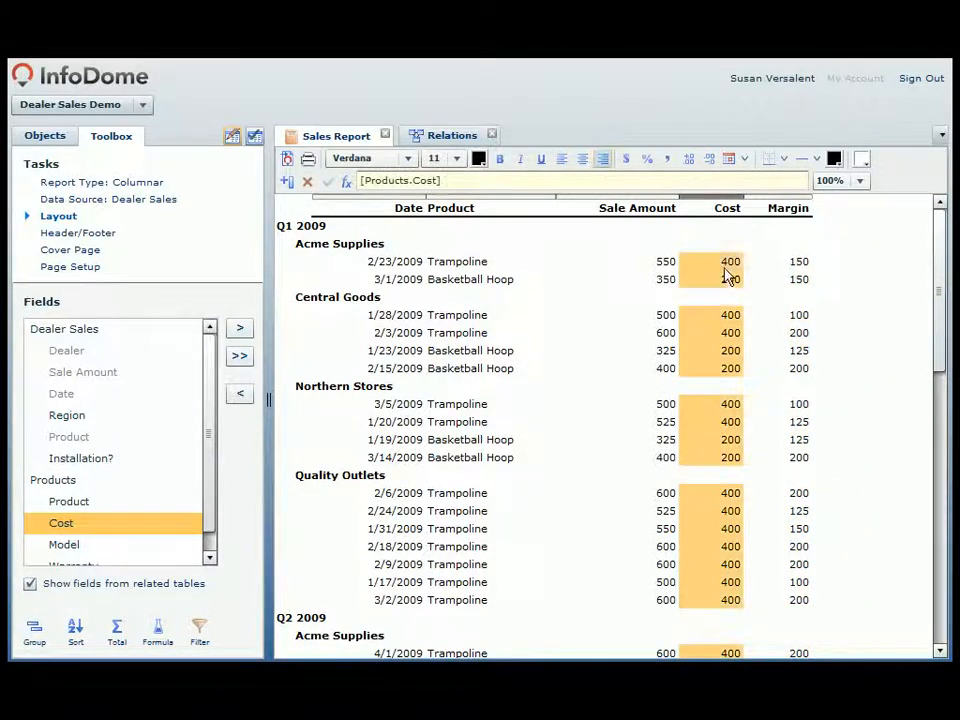
left_click(307, 182)
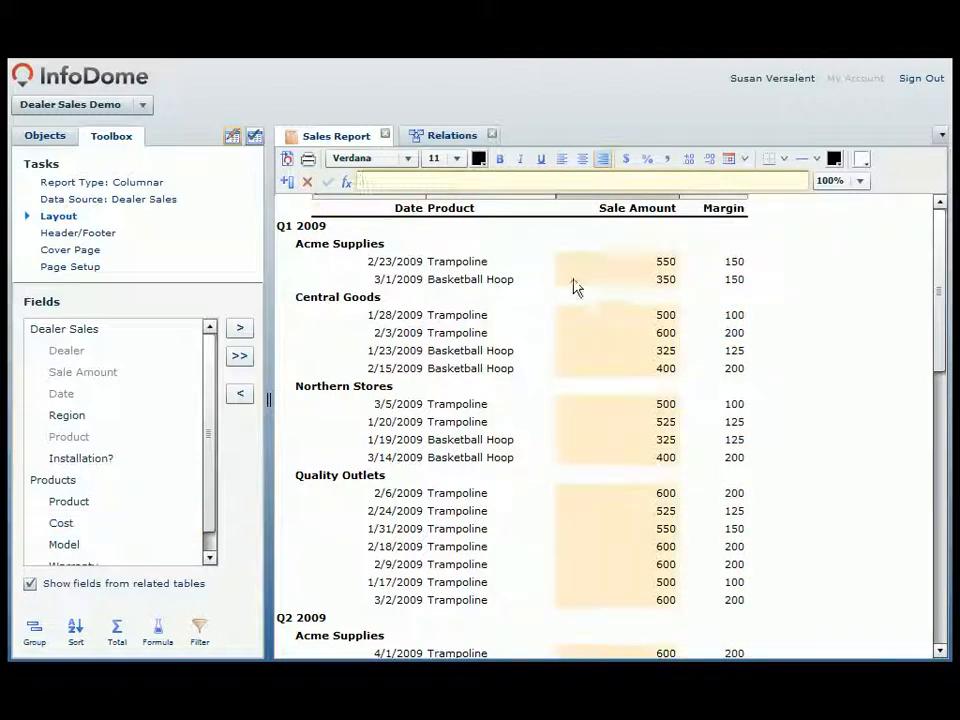
left_click_drag(553, 276, 526, 275)
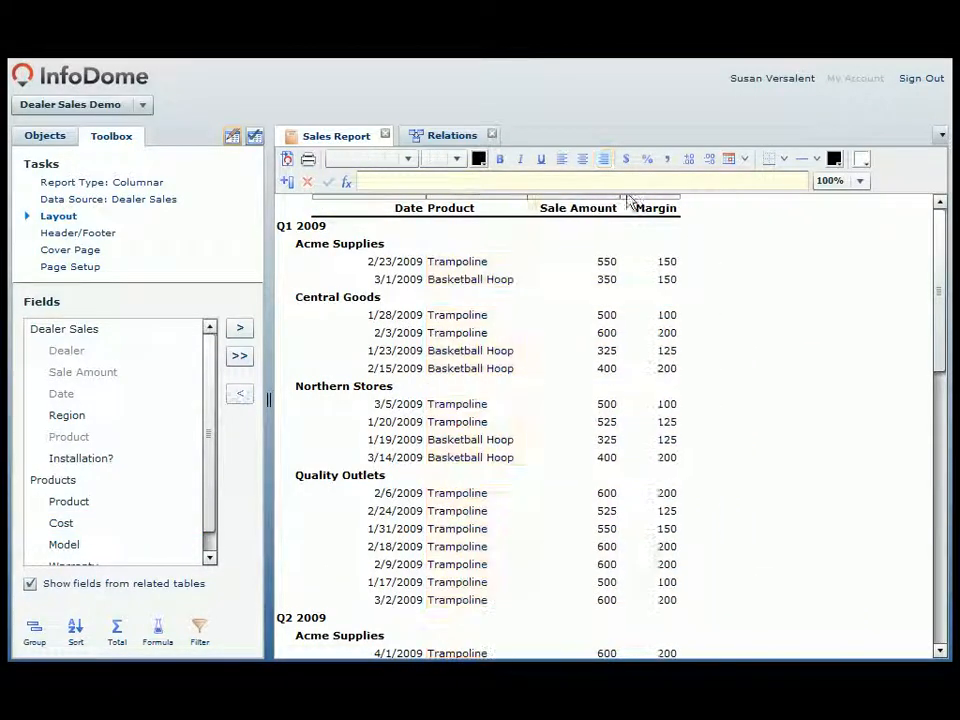
Add sum totals to the Sale Amount and Margin columns
left_click(607, 210)
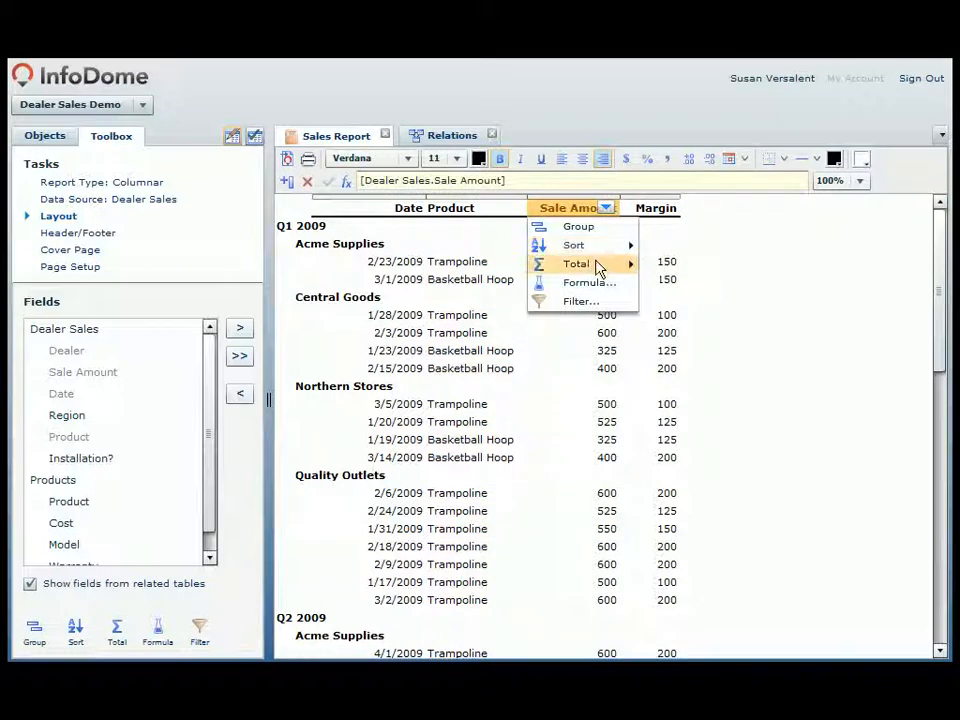
mouse_move(604, 265)
left_click(667, 266)
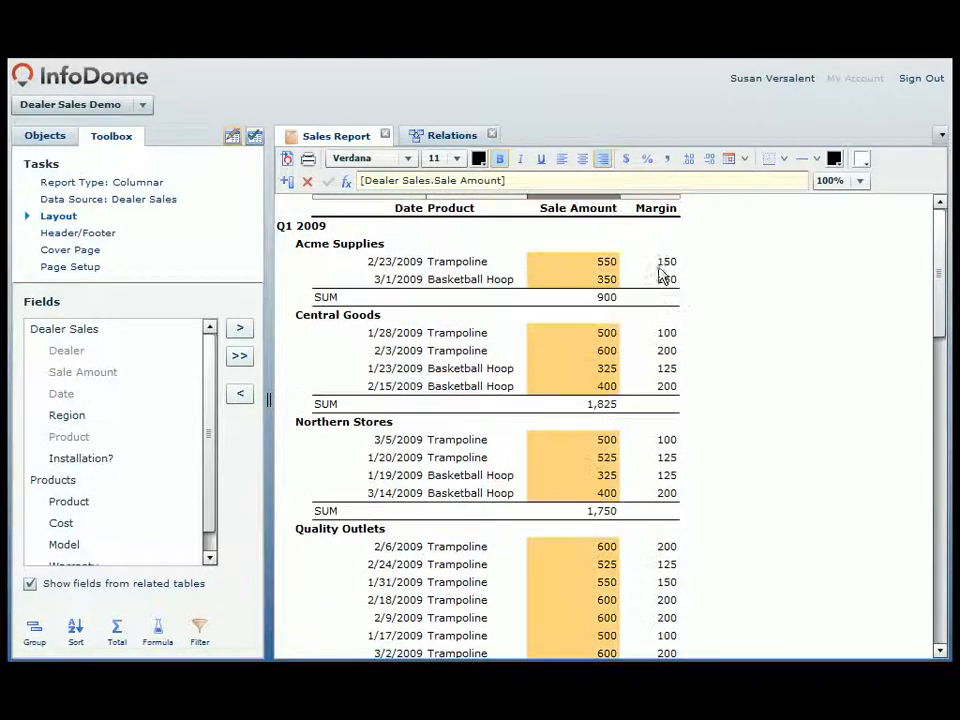
left_click(668, 210)
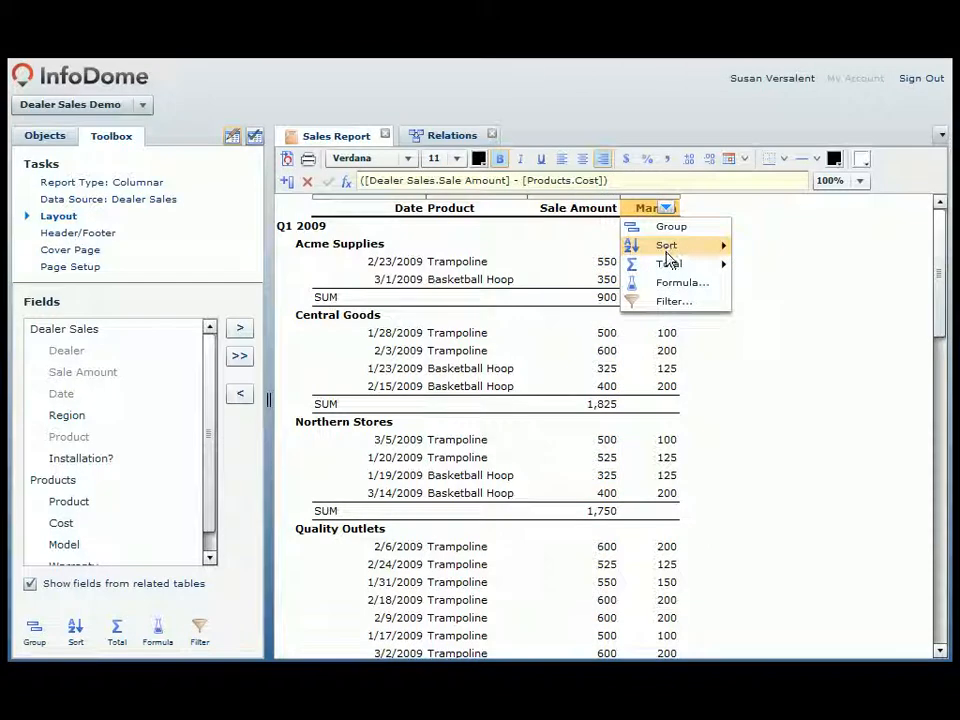
mouse_move(670, 264)
left_click(758, 267)
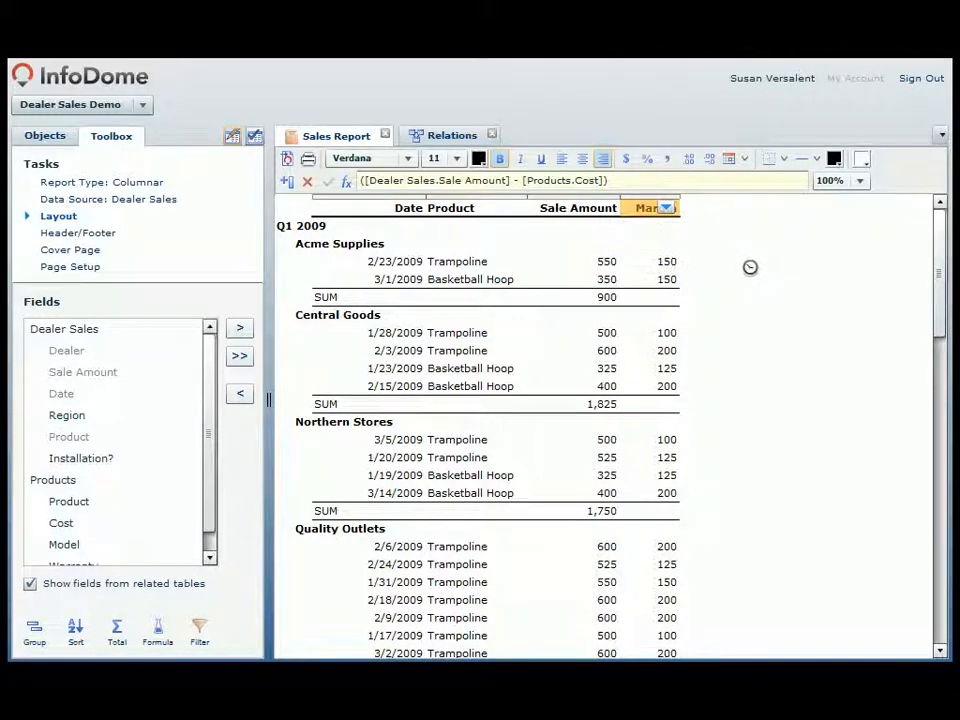
left_click(787, 280)
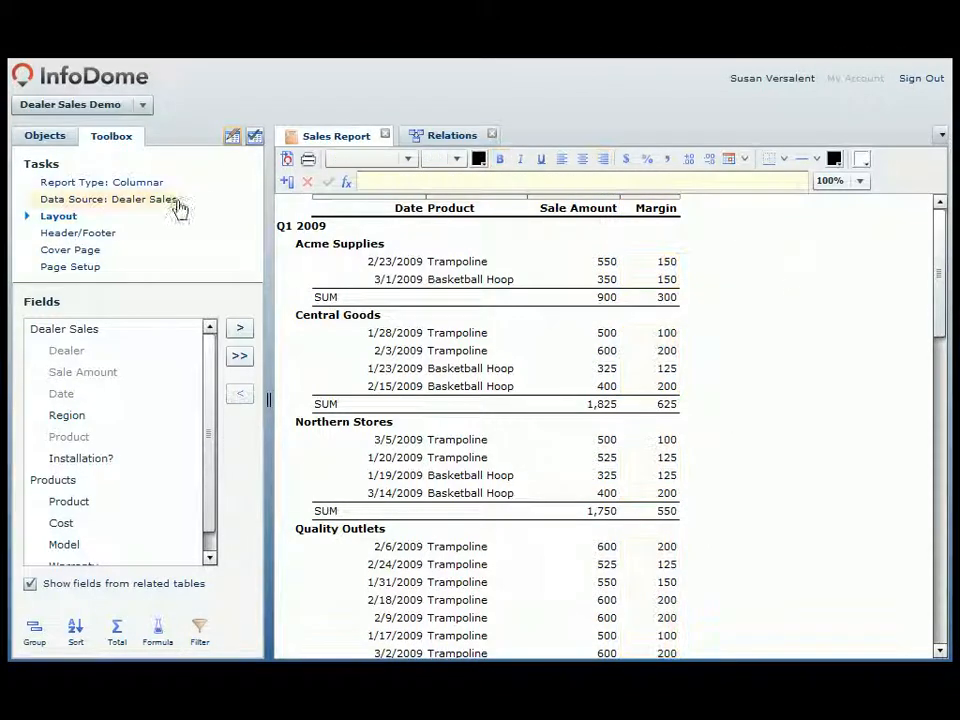
Place the Sales Report title in the centre header and the medium-format report date in the centre footer
left_click(113, 234)
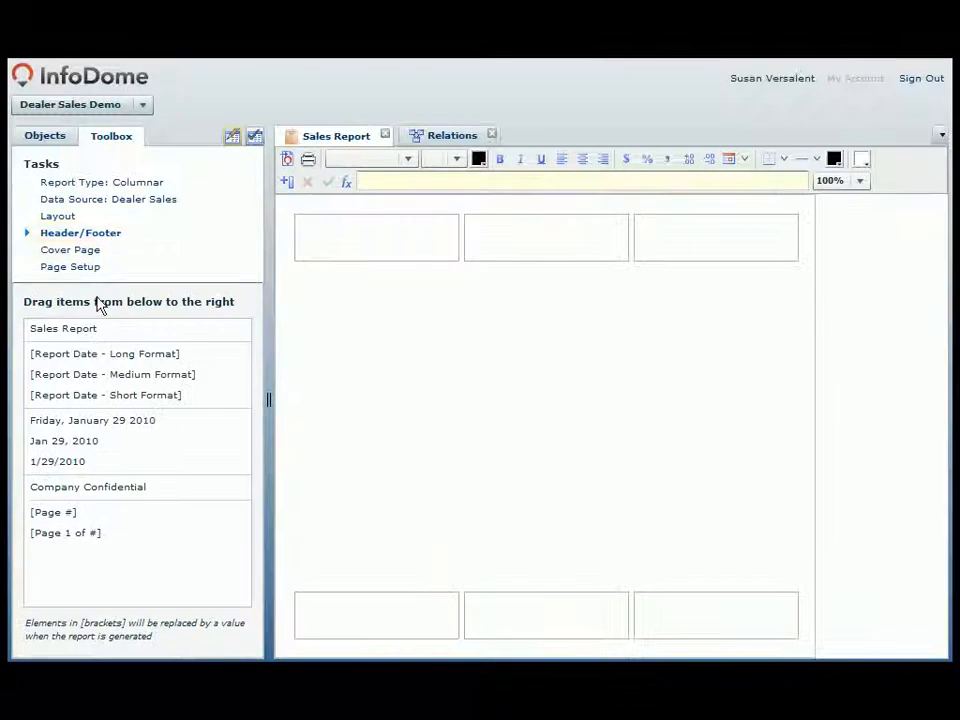
left_click_drag(90, 332, 555, 255)
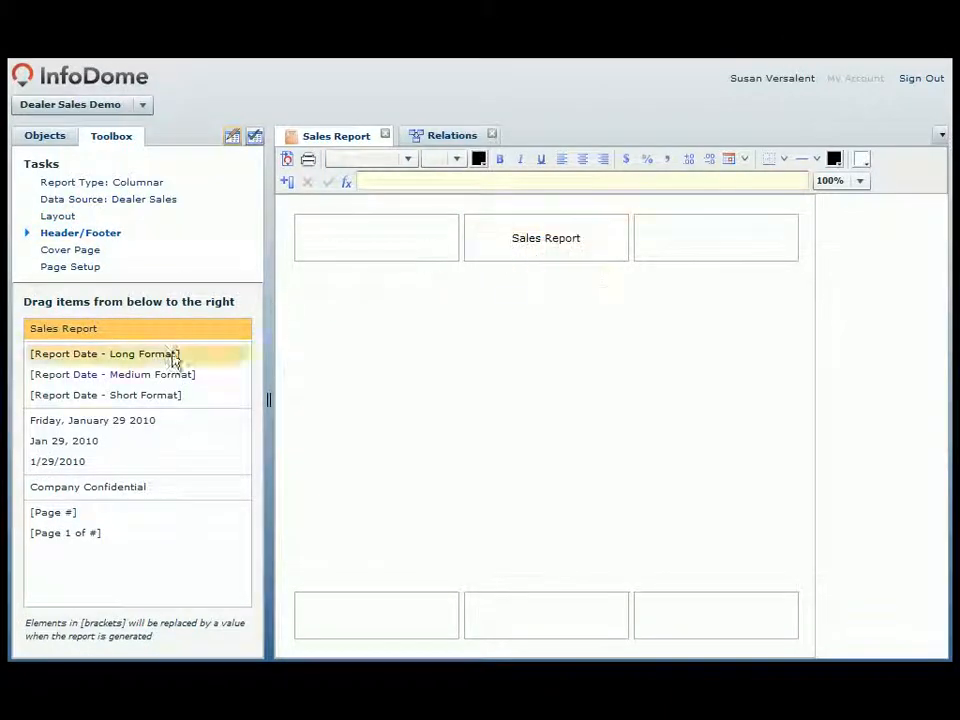
left_click_drag(144, 379, 566, 622)
Format the header title and footer date together in bold at font size 16
left_click(531, 244)
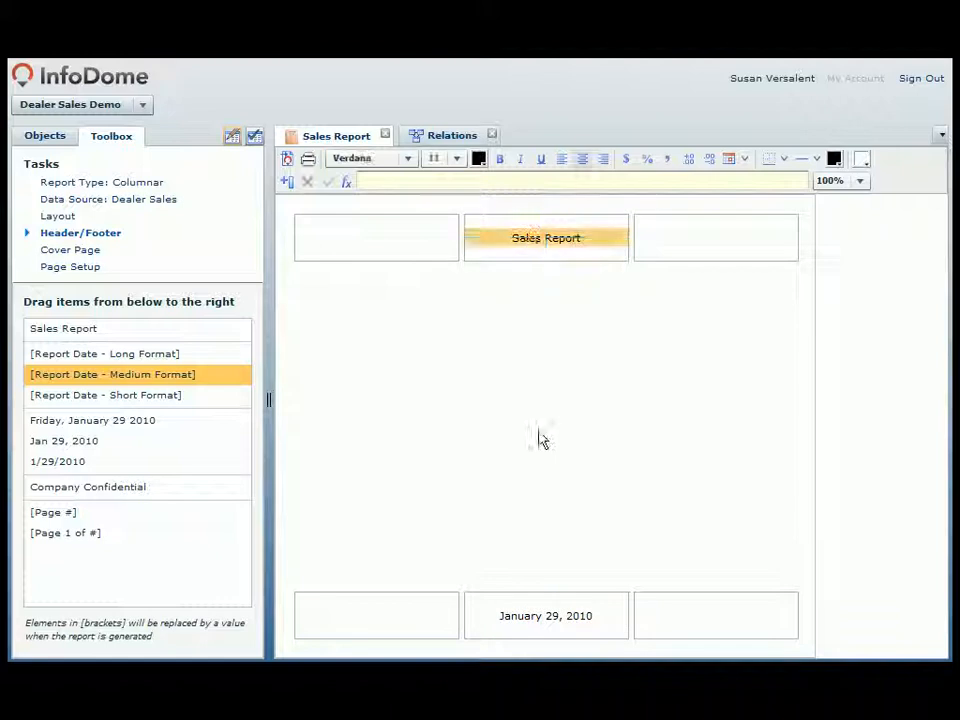
left_click(540, 620)
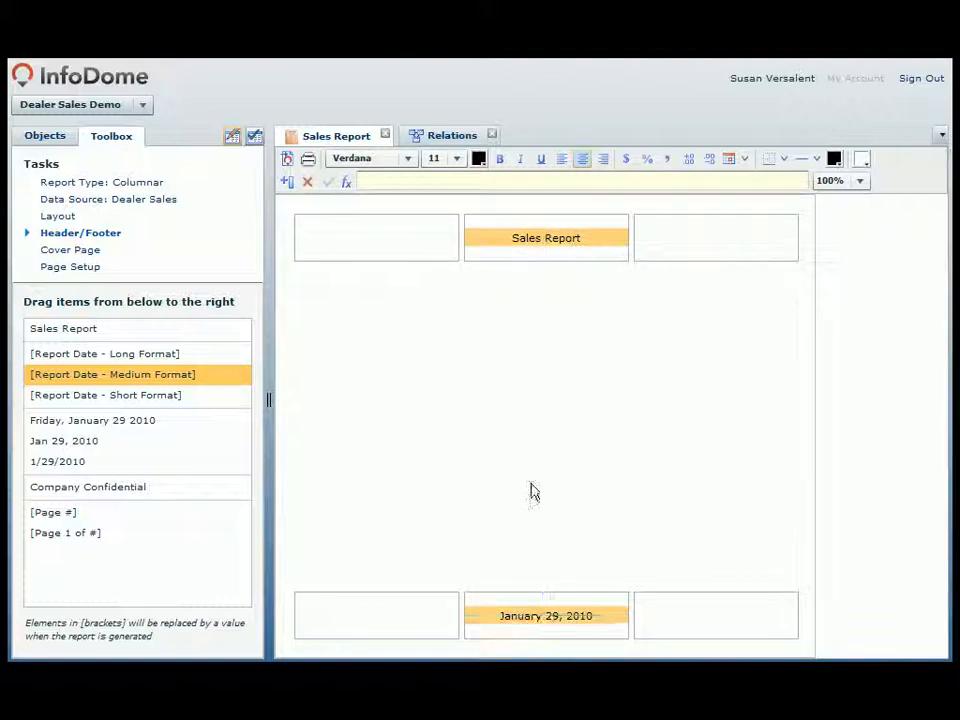
left_click(456, 160)
left_click(435, 290)
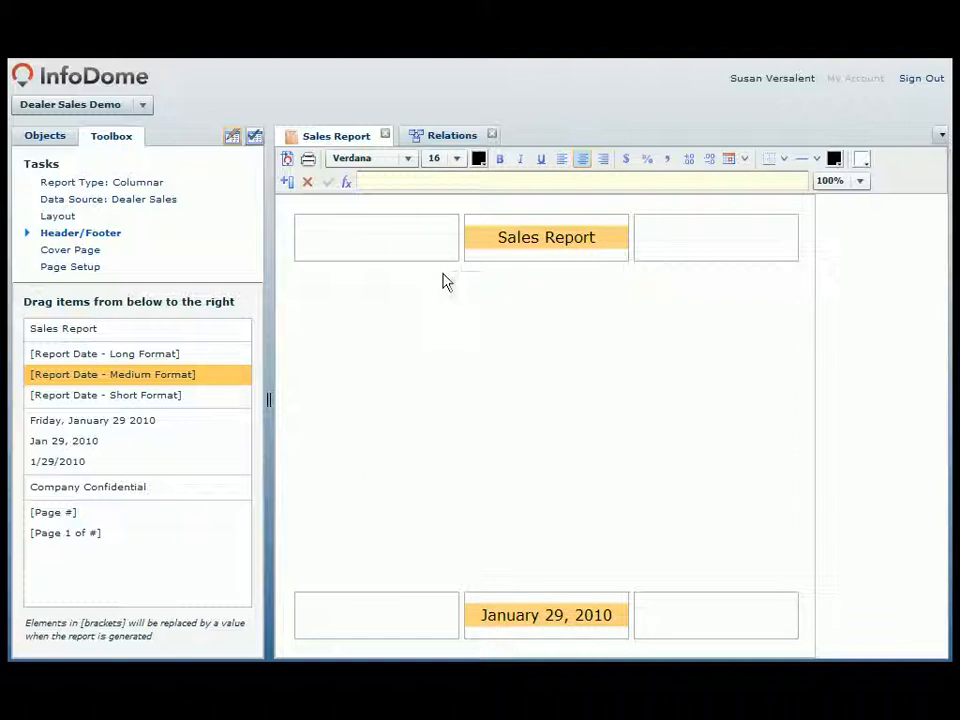
left_click(500, 160)
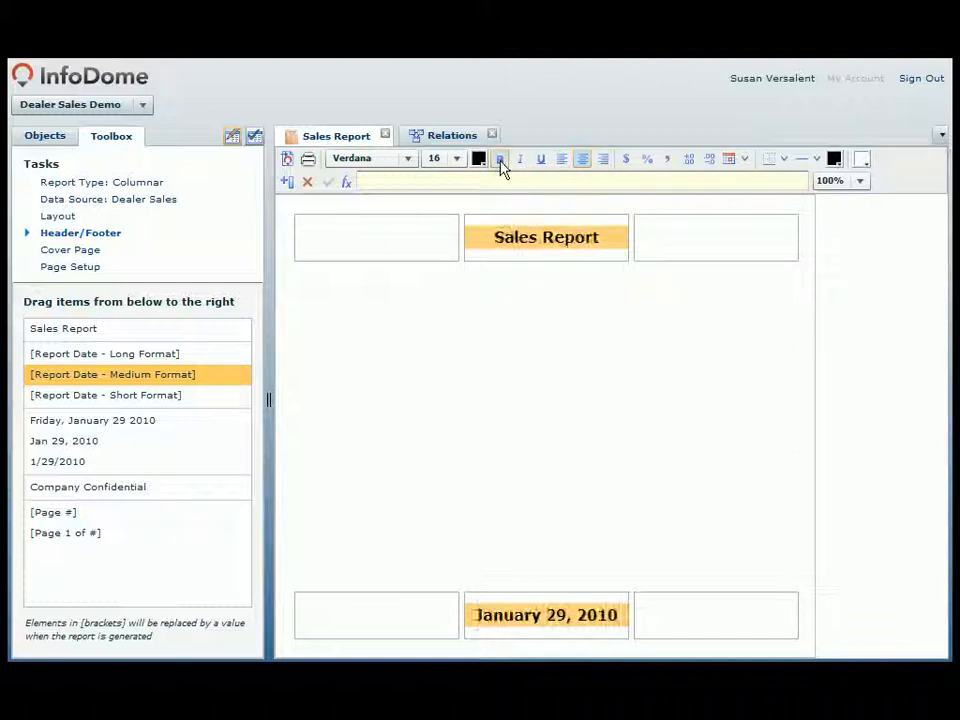
View the finished Sales Report through to its final totals and footer, and close both the Relations and Sales Report documents
left_click(257, 138)
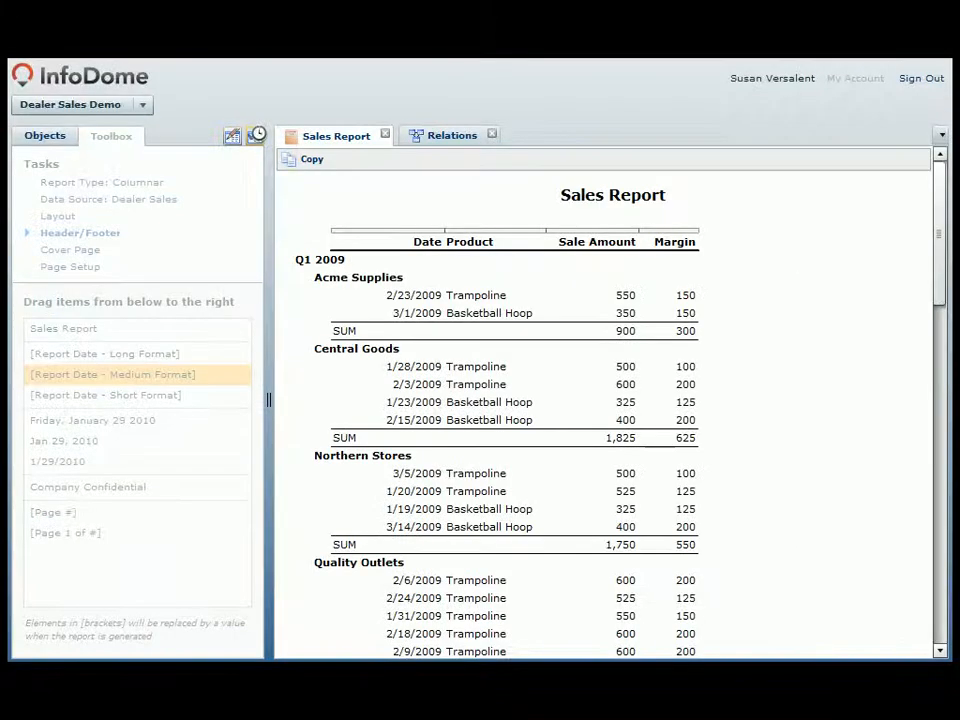
left_click_drag(943, 189, 928, 605)
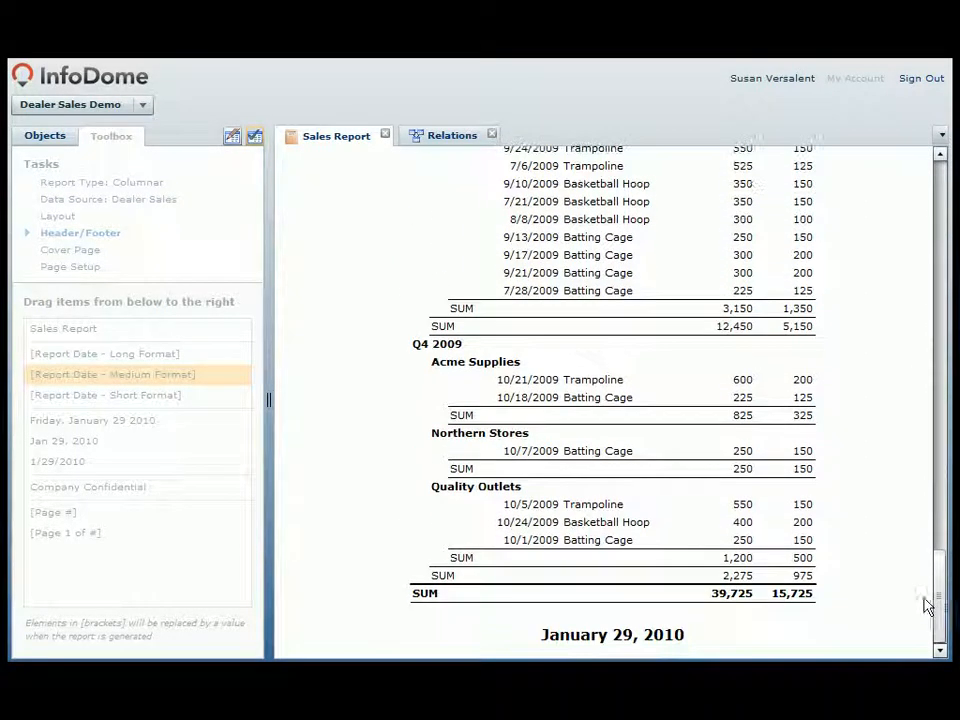
left_click(491, 134)
left_click(386, 134)
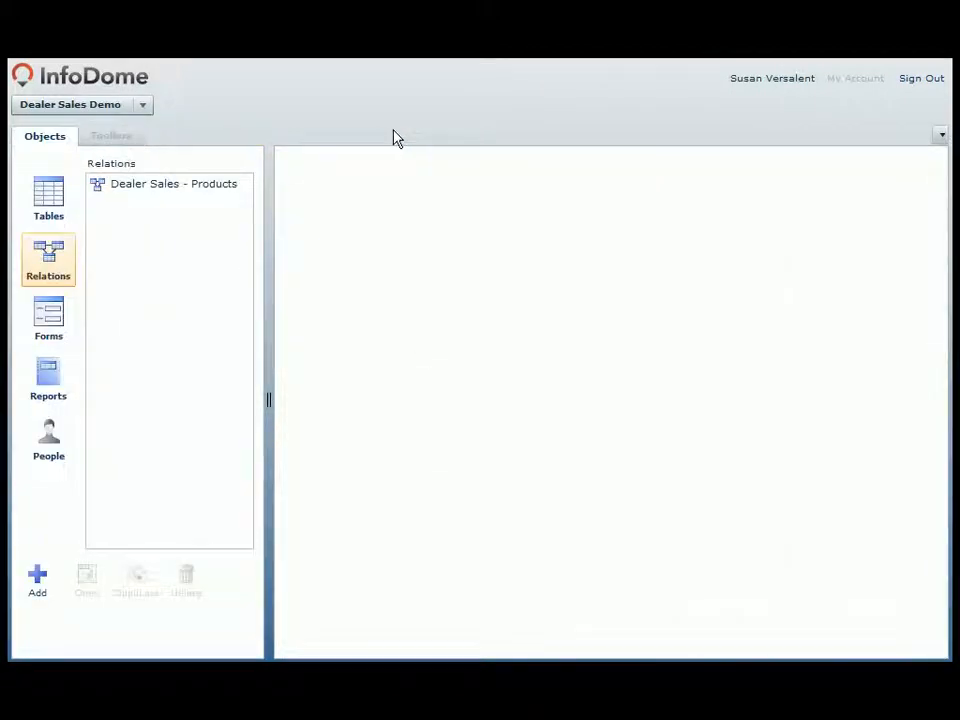
Create a report named Summary Report with the Summary report type and Dealer Sales as its data source
left_click(48, 380)
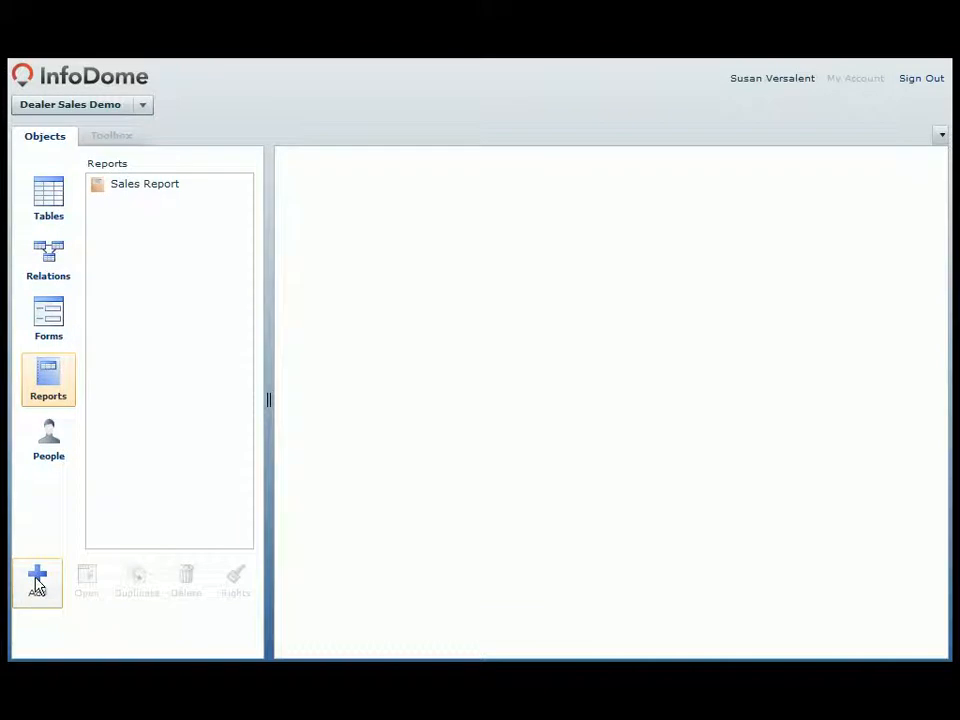
left_click(37, 578)
type("Summary Repor")
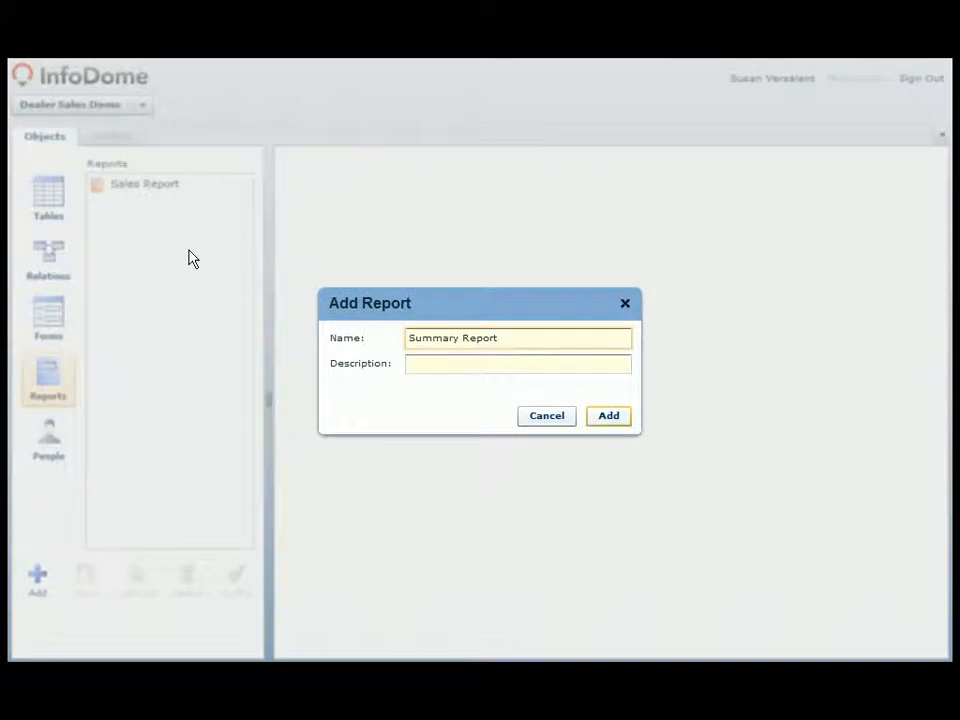
type("t")
key("Return")
left_click(84, 330)
left_click(140, 637)
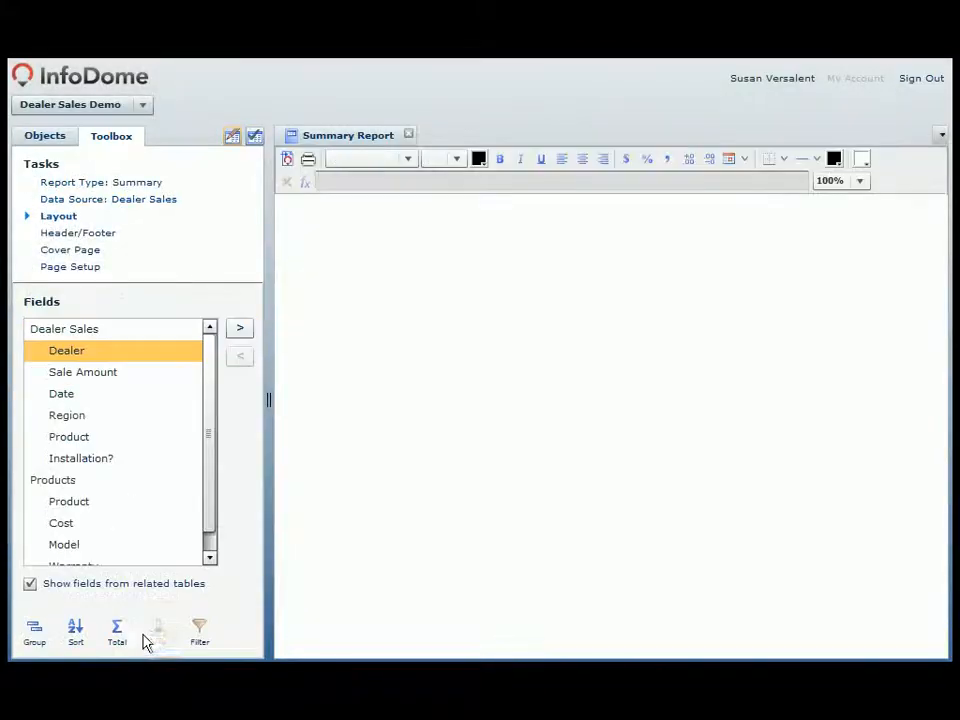
Add the Date field to the Summary Report layout, grouped by months
left_click_drag(141, 396, 329, 351)
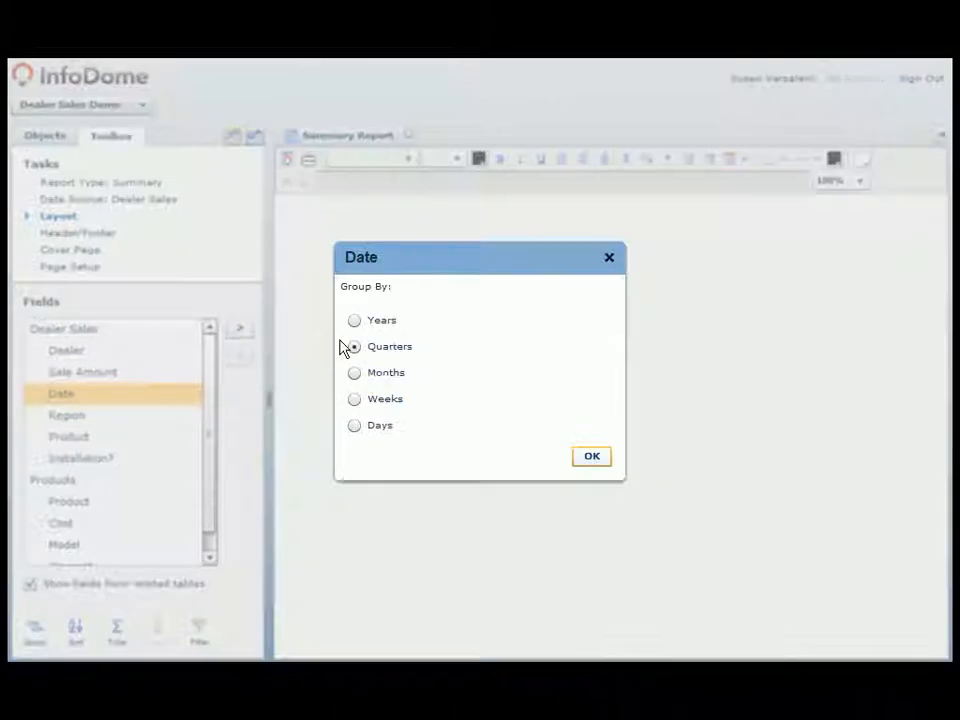
left_click(391, 376)
left_click(588, 459)
Add Sale Amount as a sum total beside Date, and insert the Dealer field between the two columns
left_click_drag(113, 380, 410, 333)
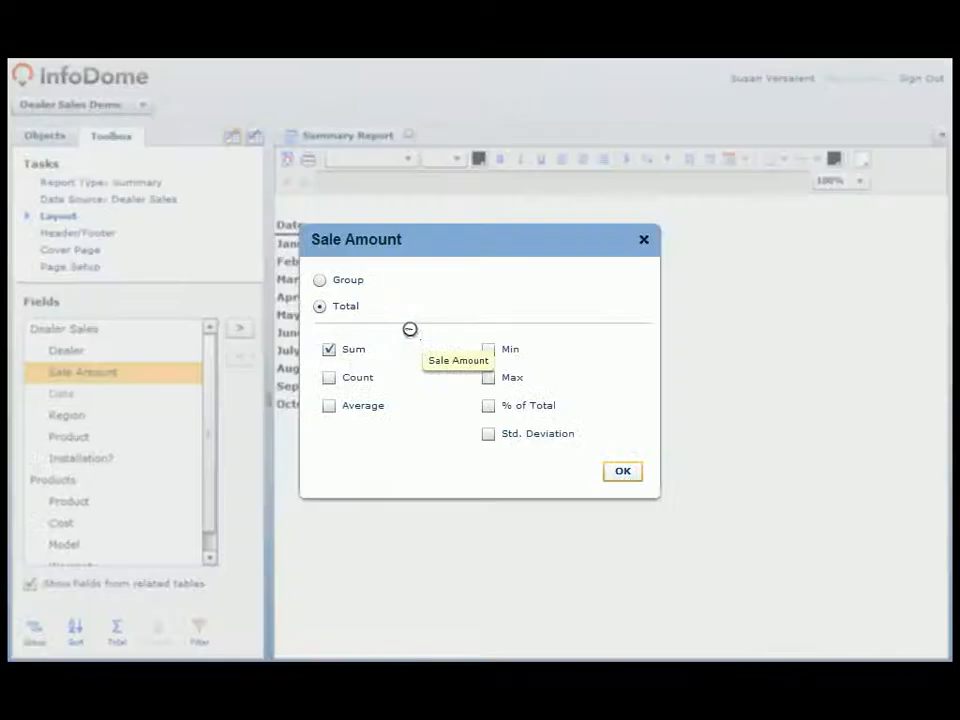
left_click(622, 472)
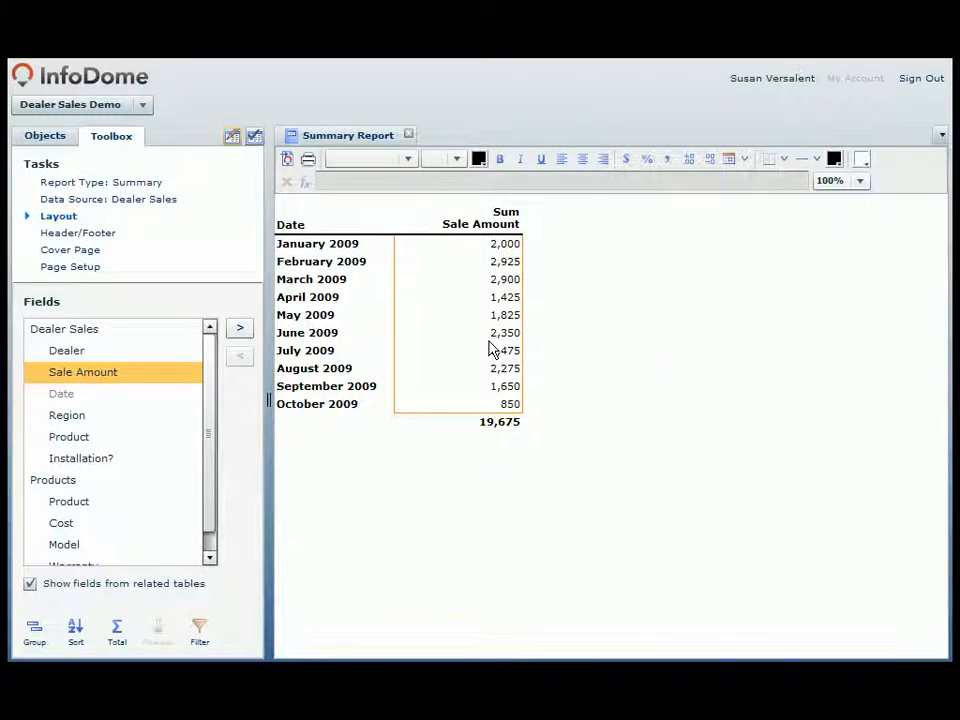
left_click_drag(71, 356, 389, 314)
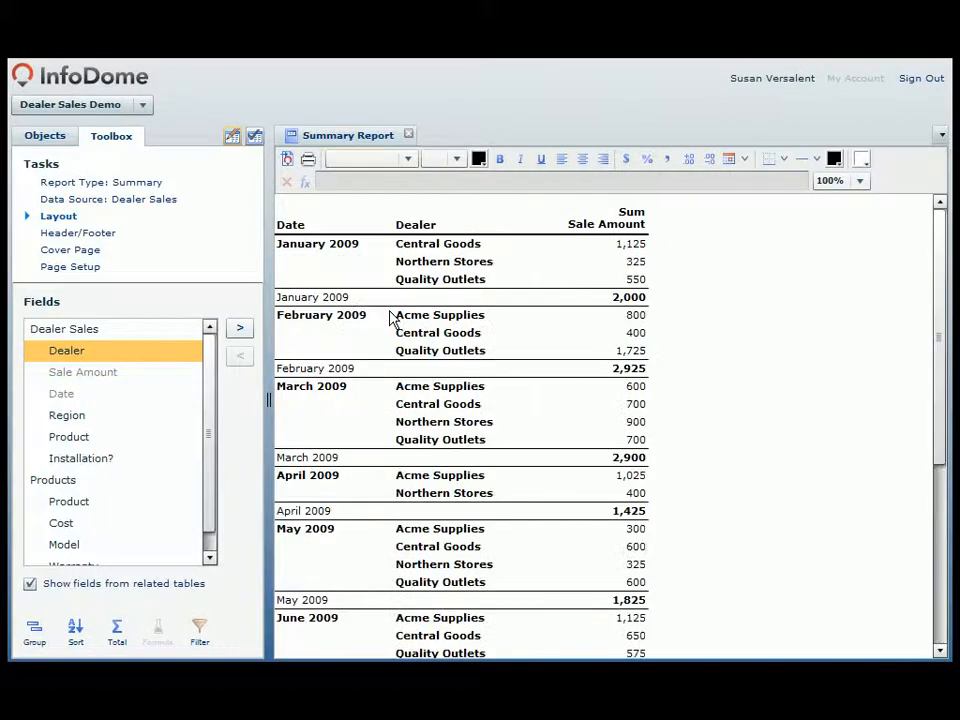
Change the Date column's grouping interval to quarters, and generate the Summary Report before closing it
left_click(380, 203)
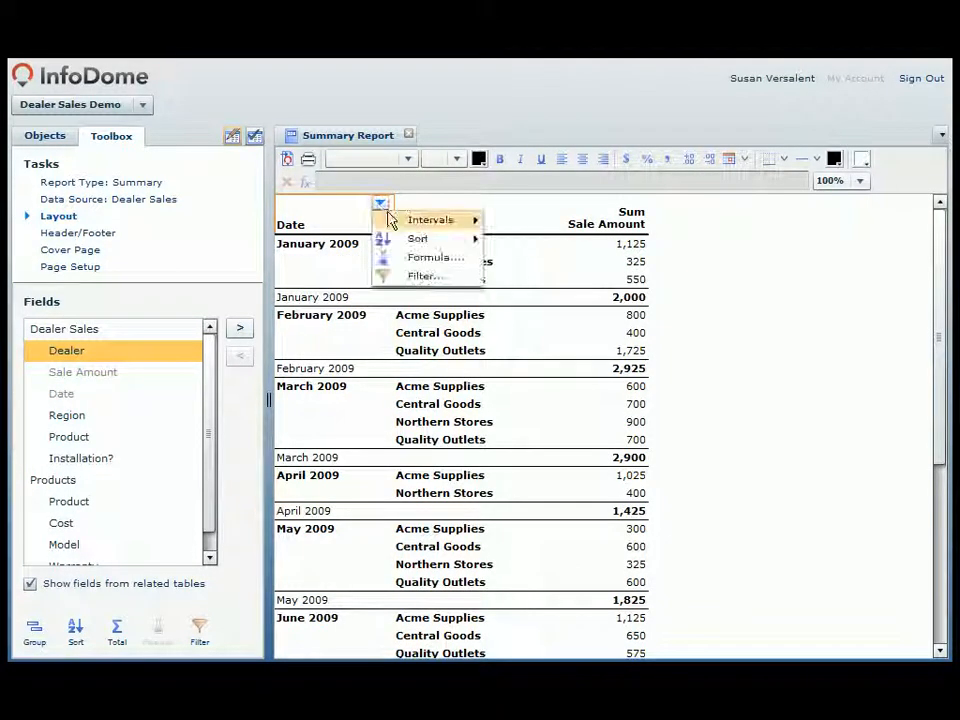
mouse_move(396, 221)
left_click(523, 259)
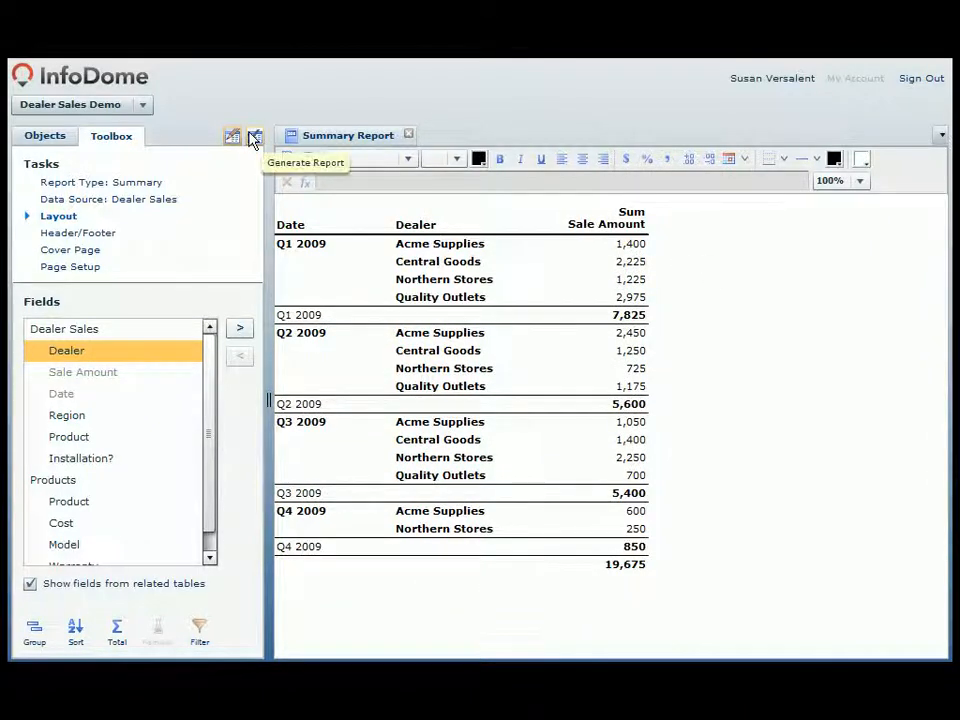
left_click(254, 139)
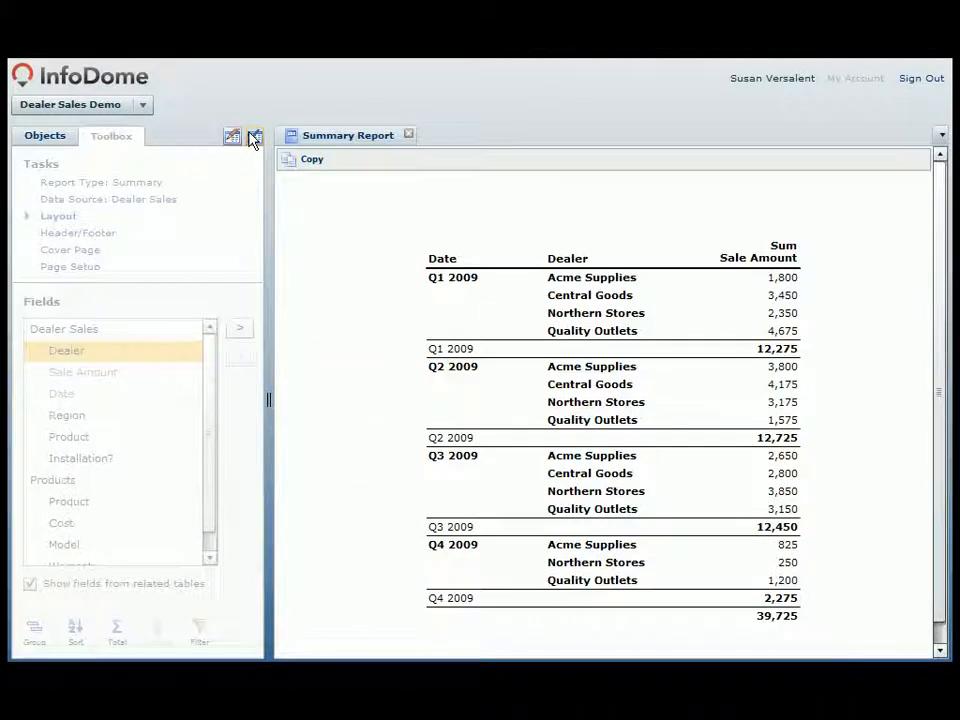
left_click(409, 135)
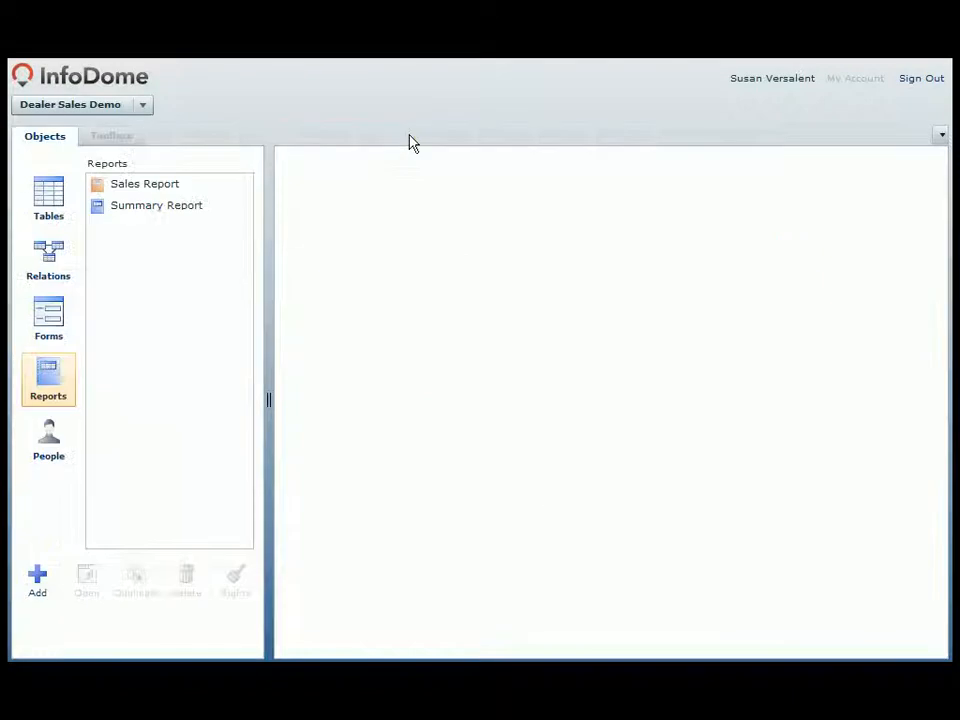
Start adding a person to the database as a User, filling in their first name, last name and e-mail
left_click(54, 444)
left_click(37, 580)
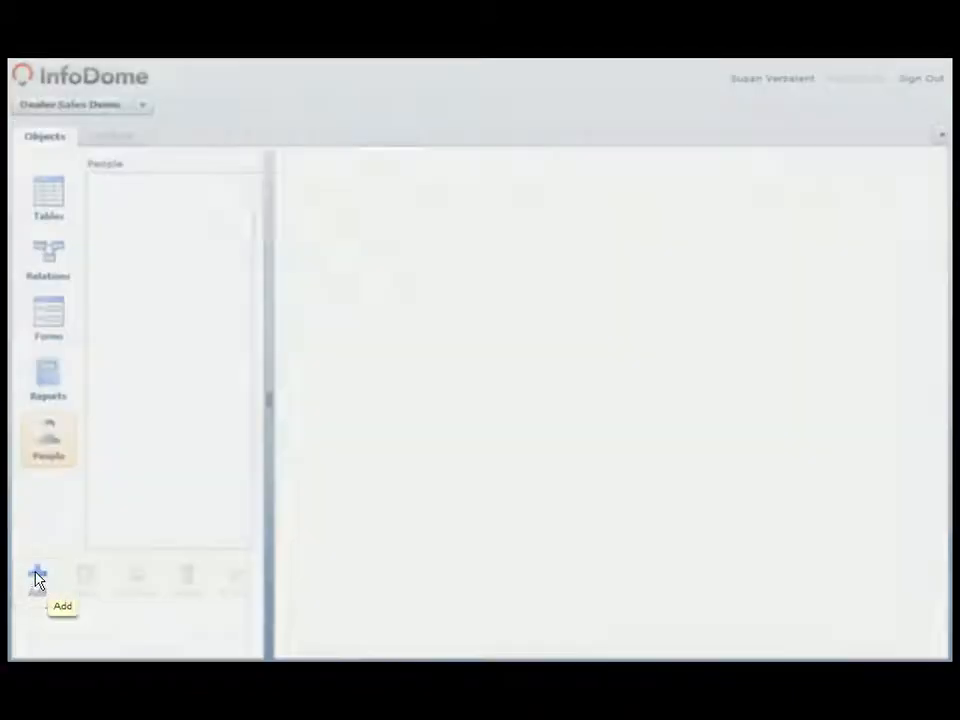
type("John")
key("Tab")
type("Acme")
key("Tab")
type("john@_____.com")
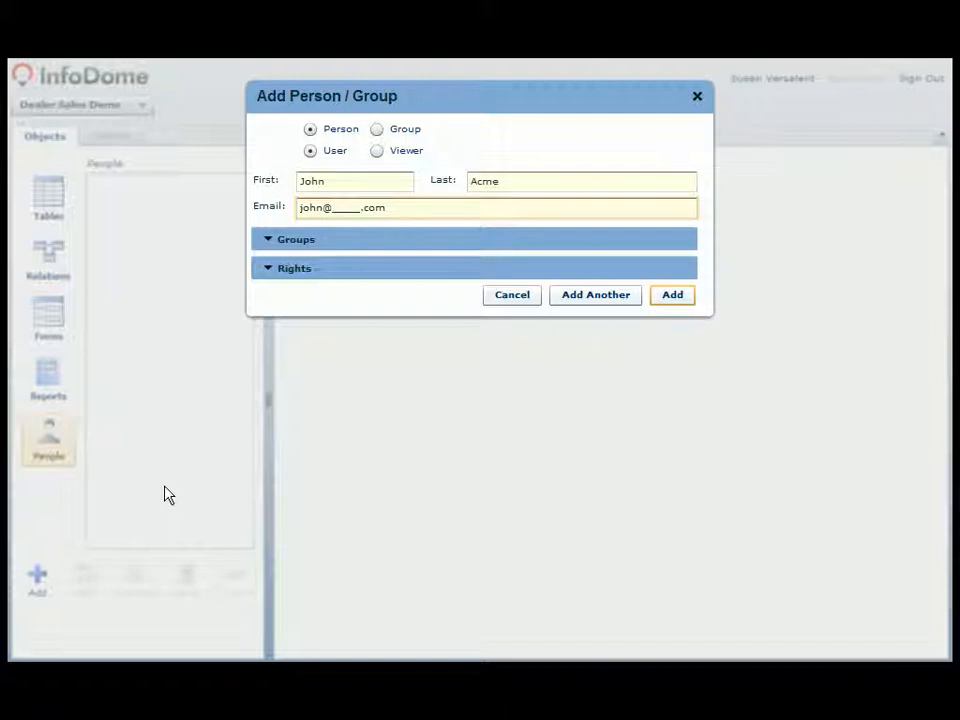
Grant the new person View, Edit, Add and Delete rights on the Acme Sales Form records
left_click(270, 270)
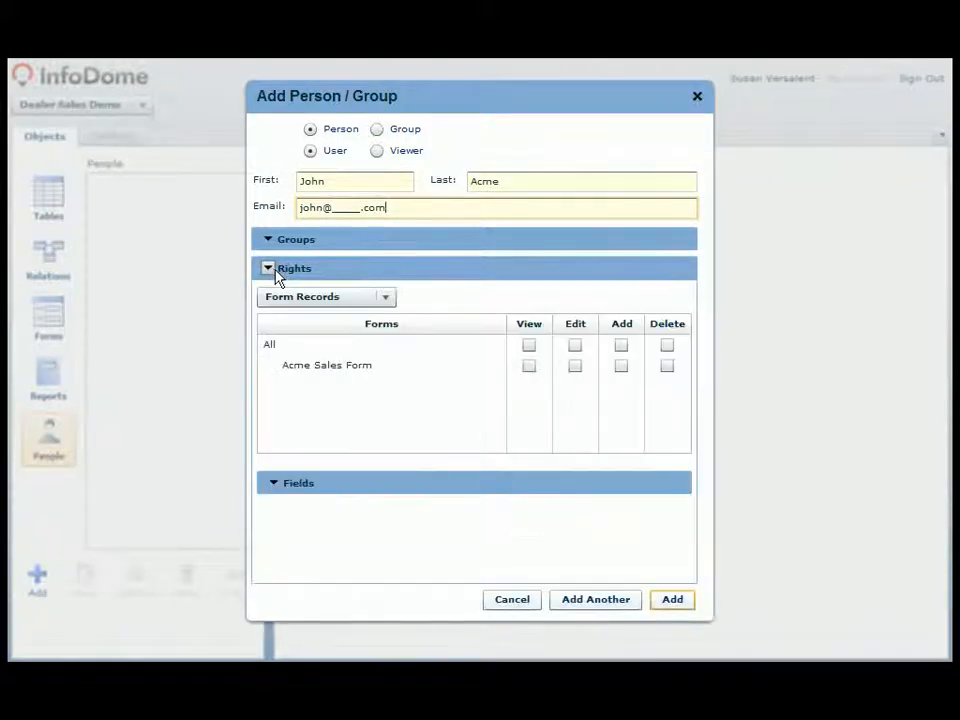
left_click(529, 366)
left_click(575, 366)
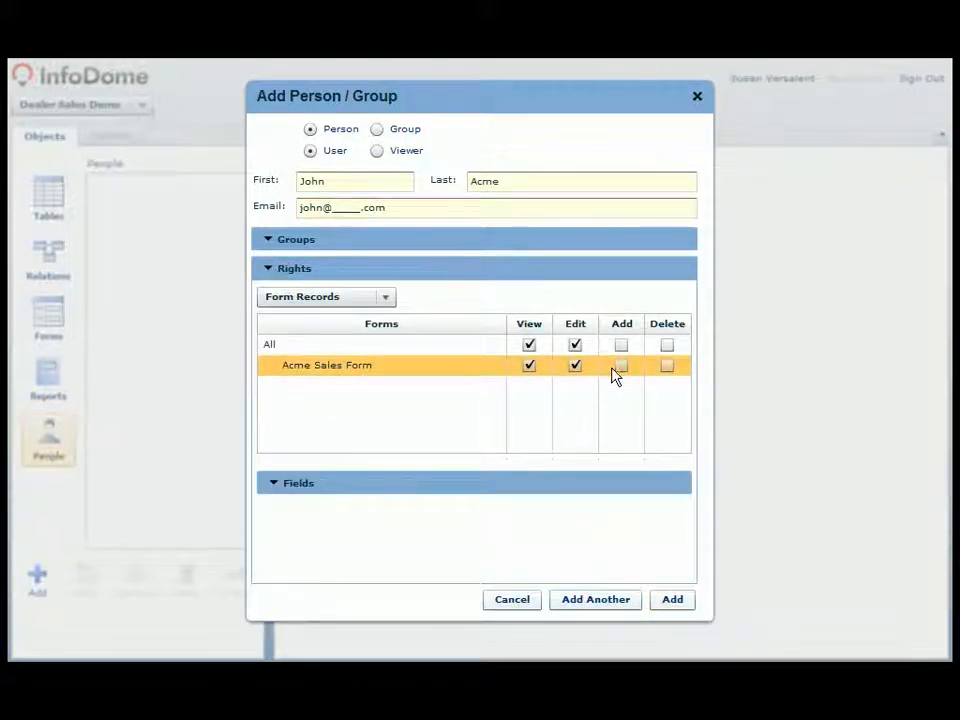
left_click(667, 367)
Grant the new person View and Edit rights on both the Sales Report and the Summary Report
left_click(386, 299)
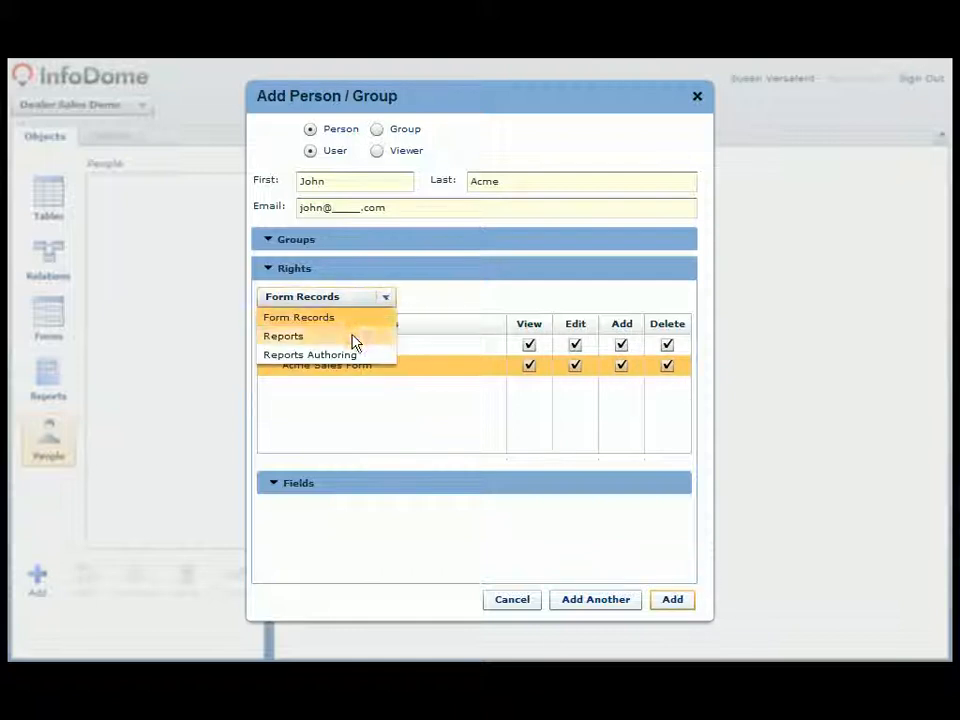
left_click(300, 336)
left_click(575, 371)
left_click(575, 392)
Allow the new person to use the Dealer Sales and Products tables as data sources for report authoring
left_click(386, 299)
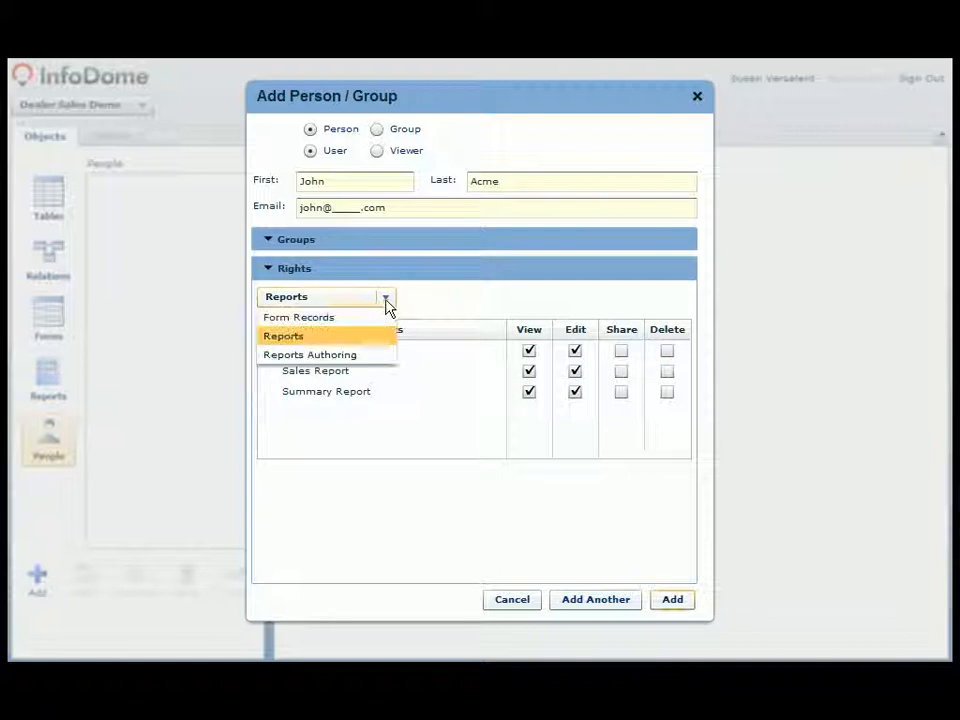
left_click(356, 356)
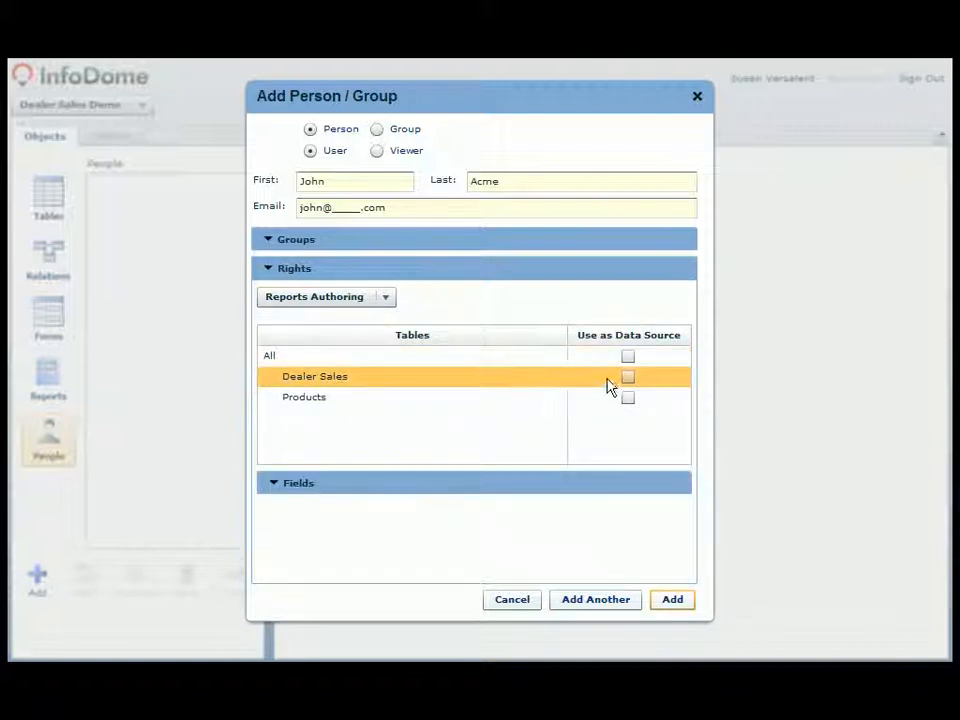
left_click(628, 400)
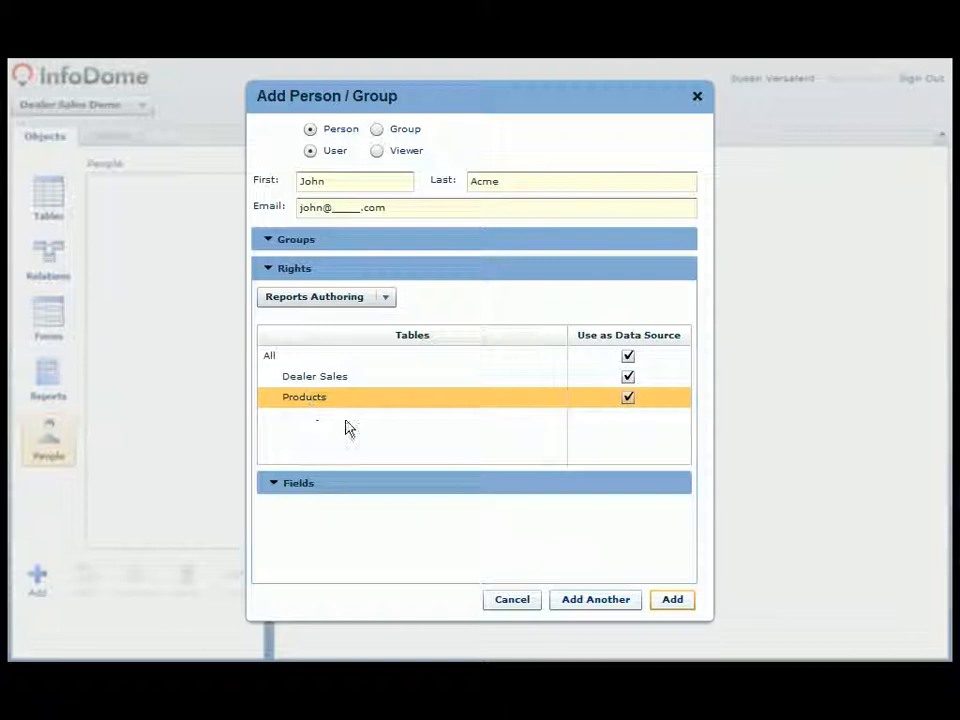
Exclude the Cost field of the Products table from the person's data source rights, and add the person
left_click(273, 486)
left_click_drag(687, 443, 680, 504)
left_click(611, 493)
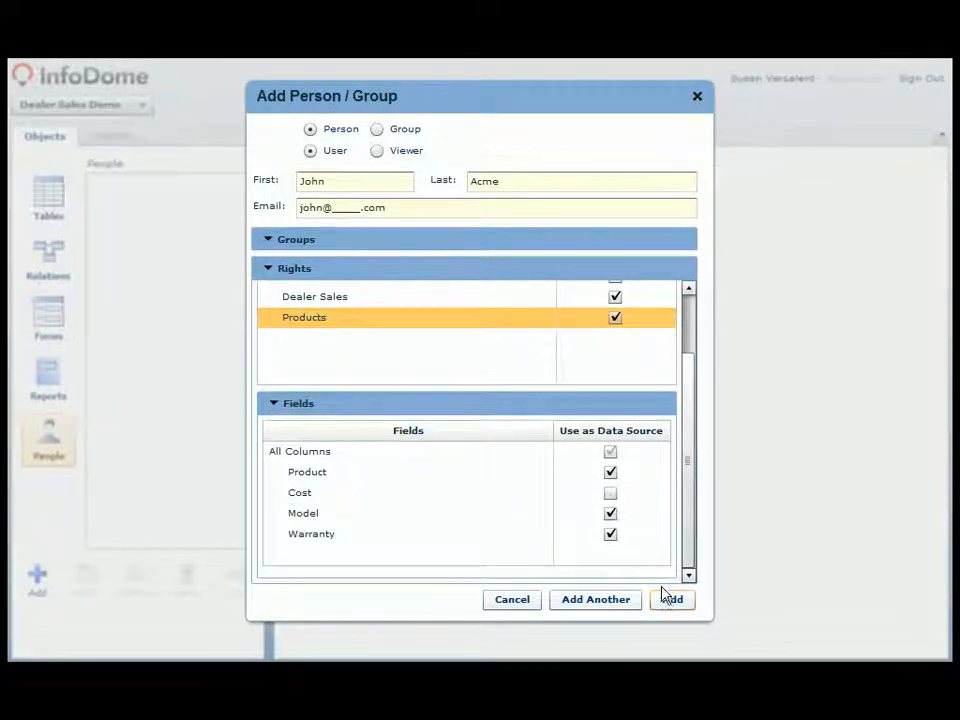
left_click(670, 603)
Open the Dealer Sales Demo database as the added person and check which reports and forms are available
left_click(202, 212)
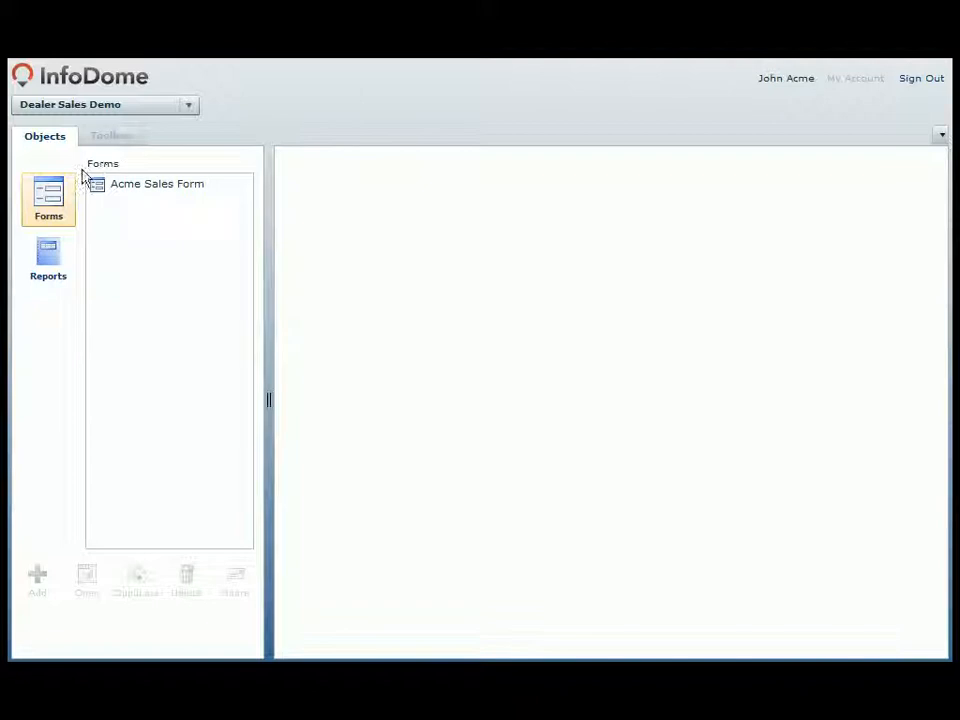
left_click(47, 260)
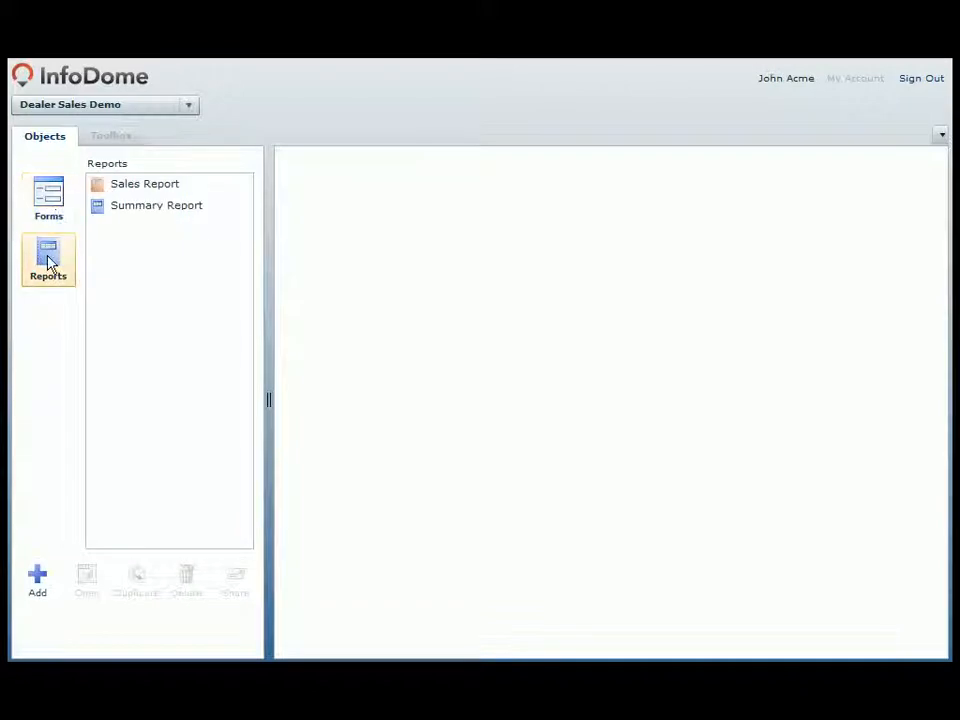
left_click(52, 207)
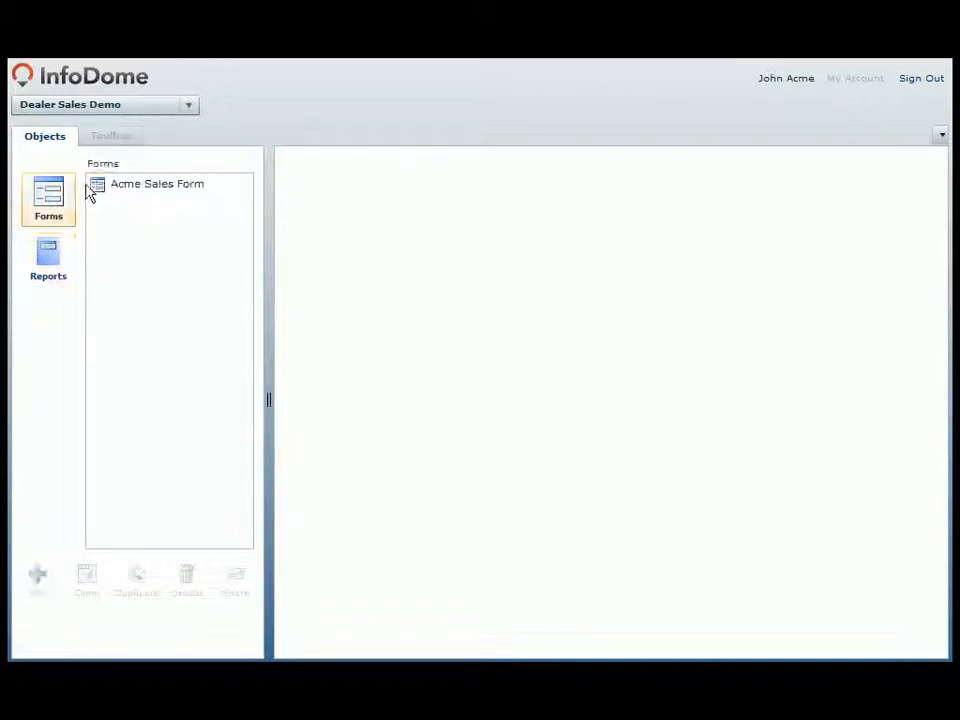
Open the Acme Sales Form and page forward to its third record
left_click(94, 187)
left_click(86, 585)
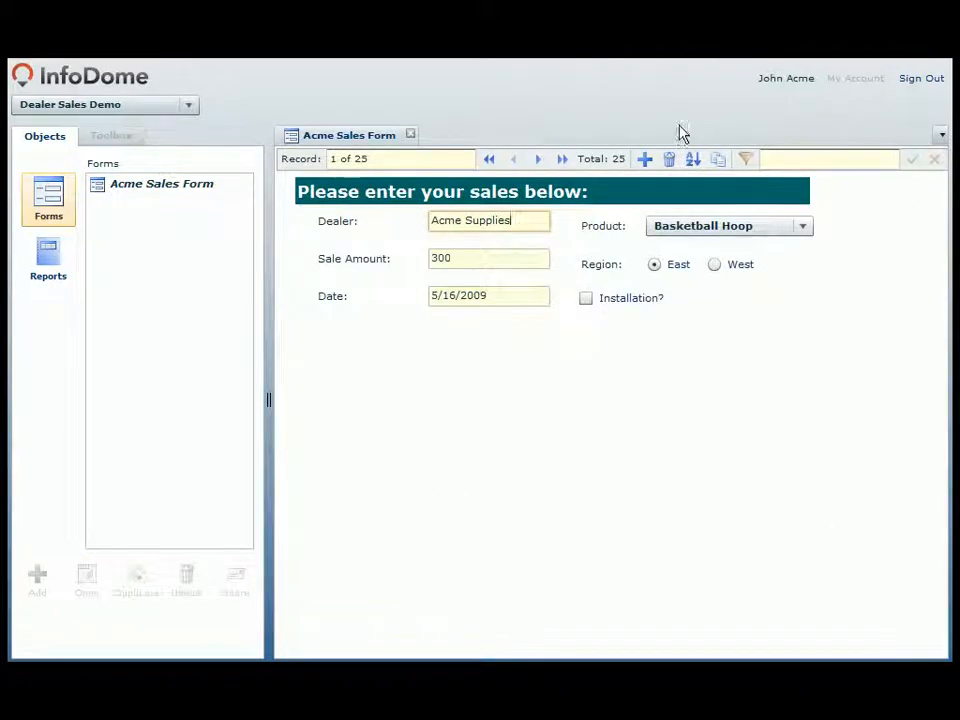
left_click(537, 162)
left_click(537, 162)
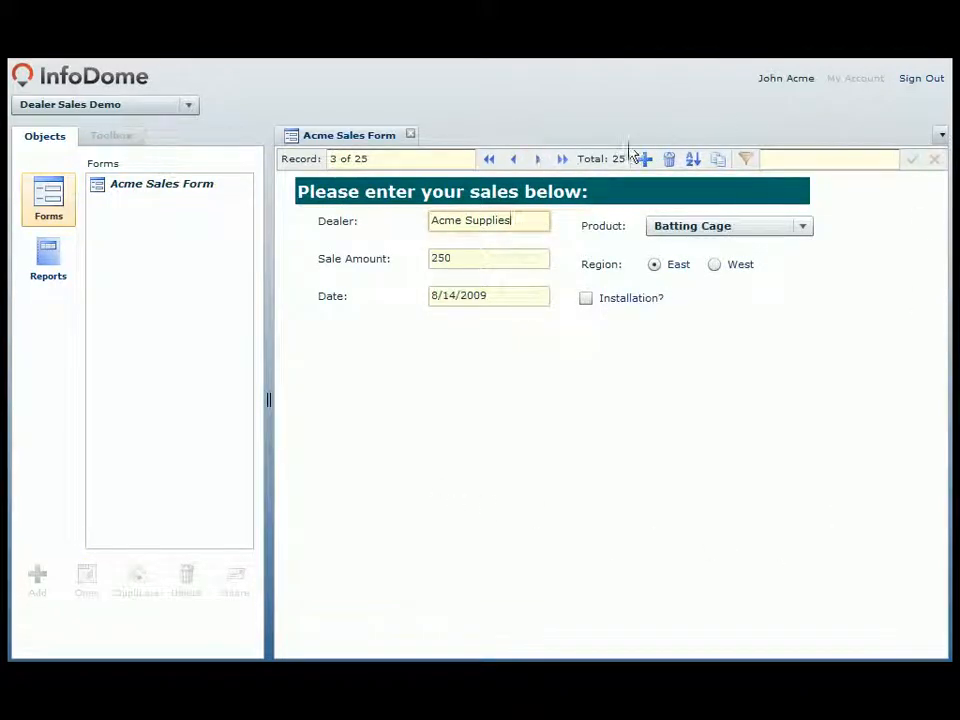
Add a sales record for dealer Acme Supplies: product Trampoline, amount 600, date 2/15/2010, region East, with Installation ticked
left_click(645, 160)
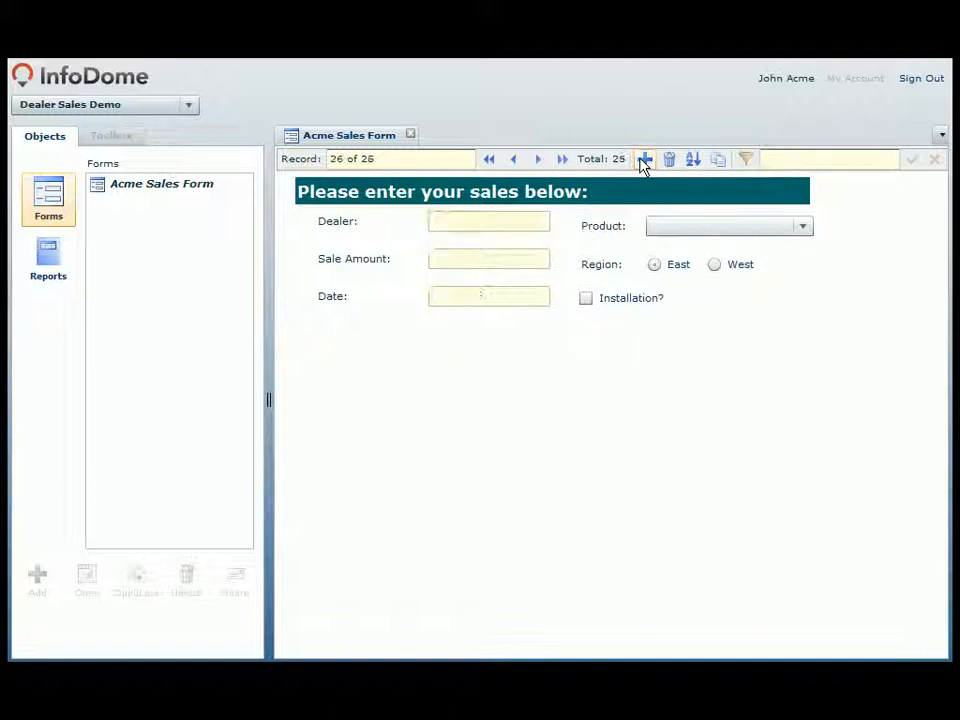
type("Acme Supplies")
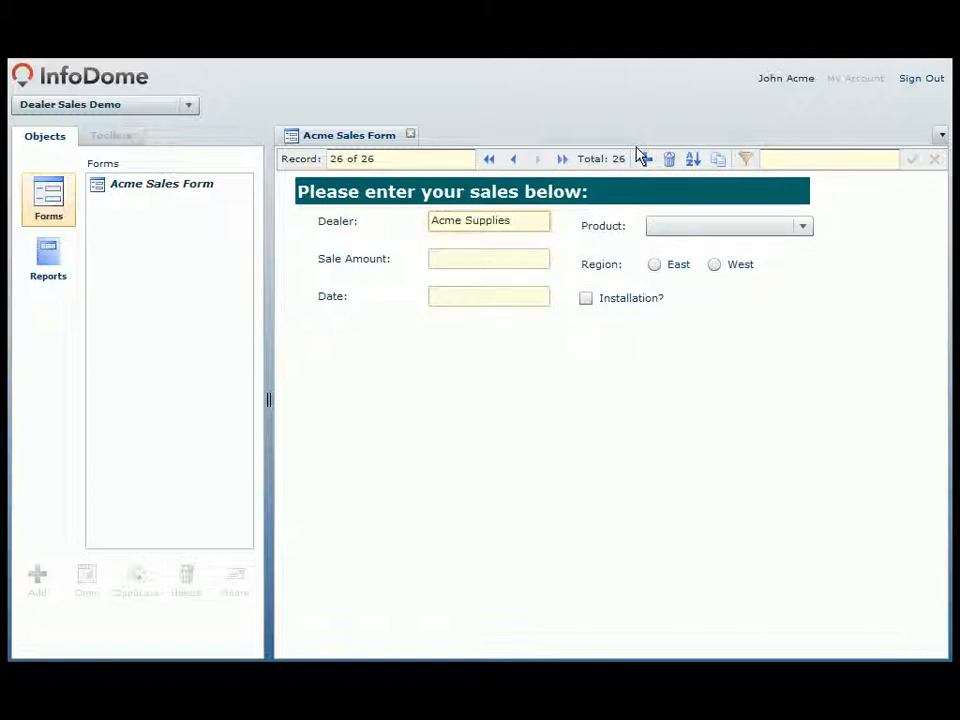
left_click(745, 226)
left_click(722, 247)
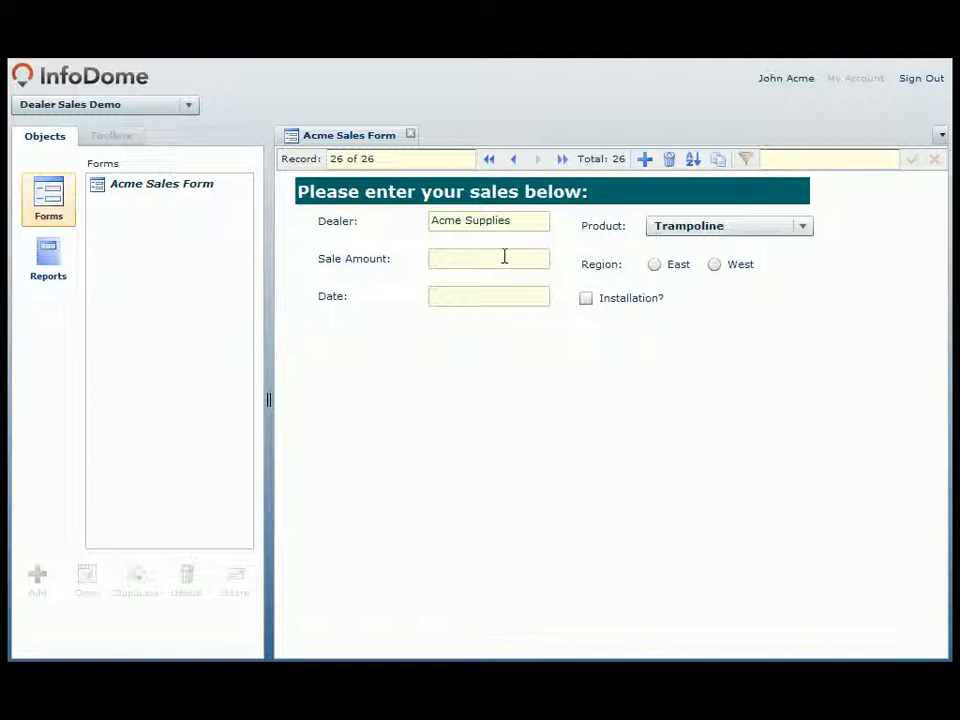
left_click(486, 257)
left_click(653, 267)
type("2/15/2010")
left_click(586, 298)
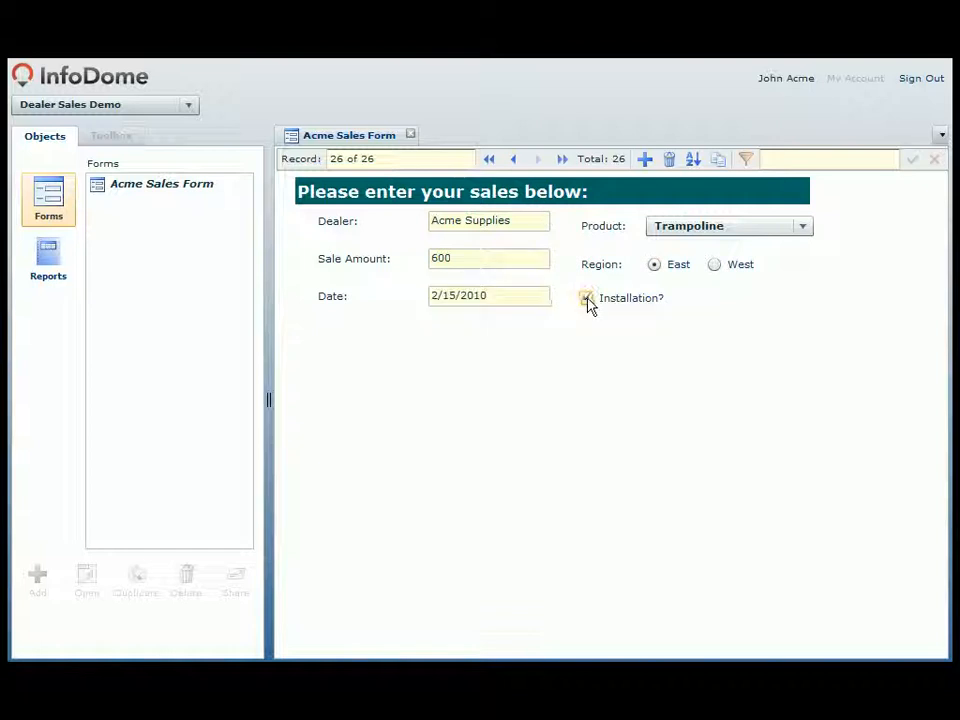
Open the Sales Report and examine its final quarter and grand totals for the new sale
left_click(50, 268)
left_click(118, 187)
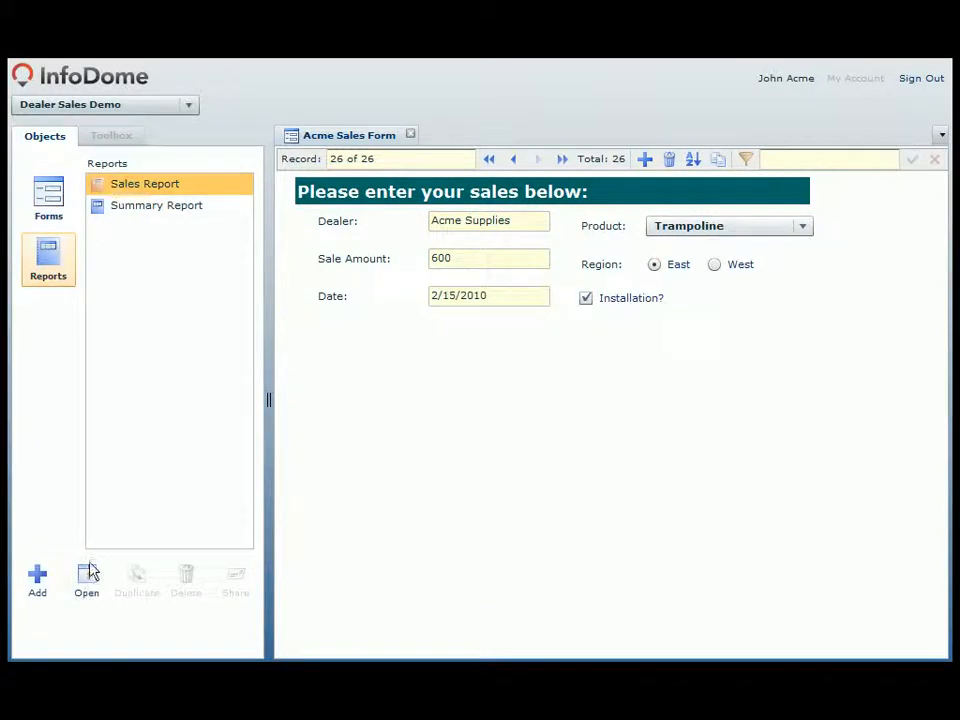
left_click(88, 580)
left_click_drag(944, 210, 932, 596)
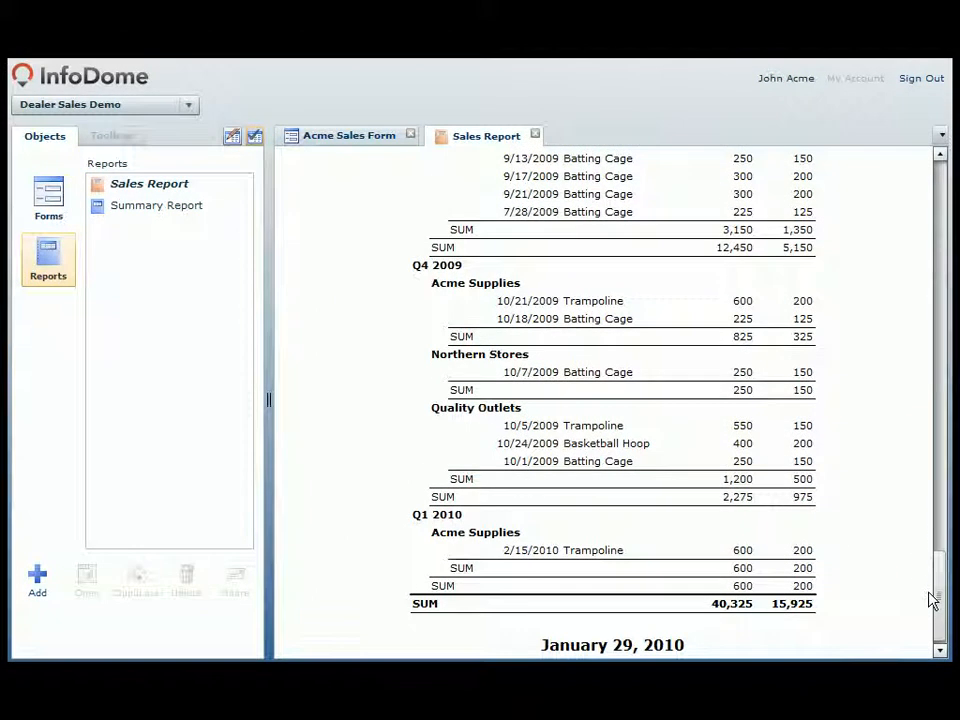